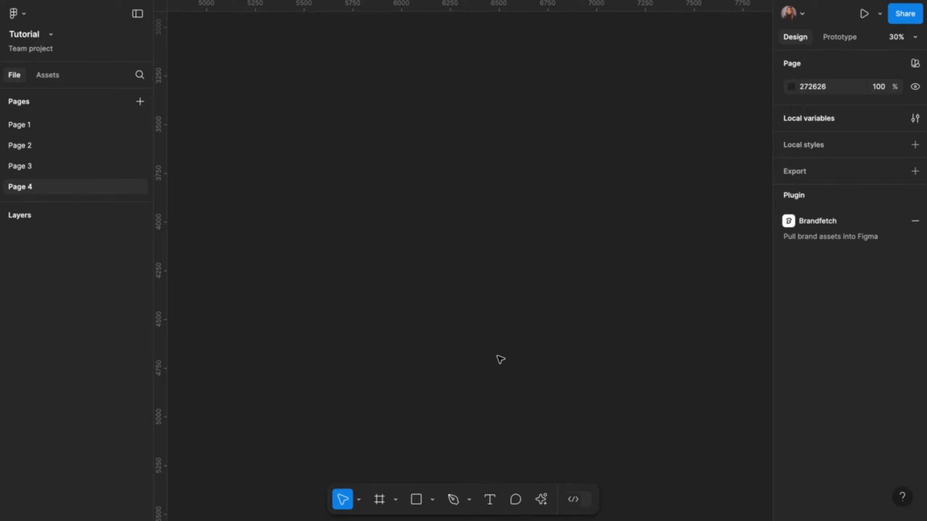
Step: Find the Typescales plugin among the plugins and widgets and run it
click(542, 501)
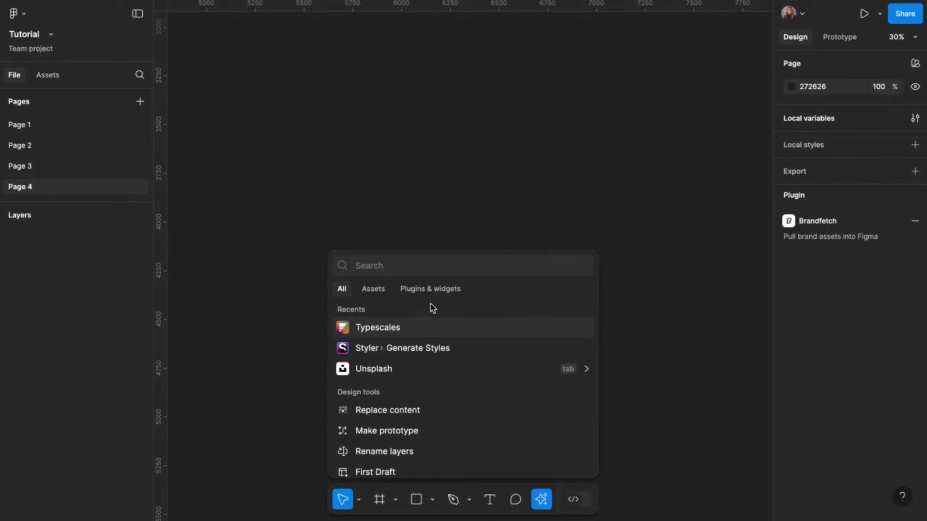
click(433, 290)
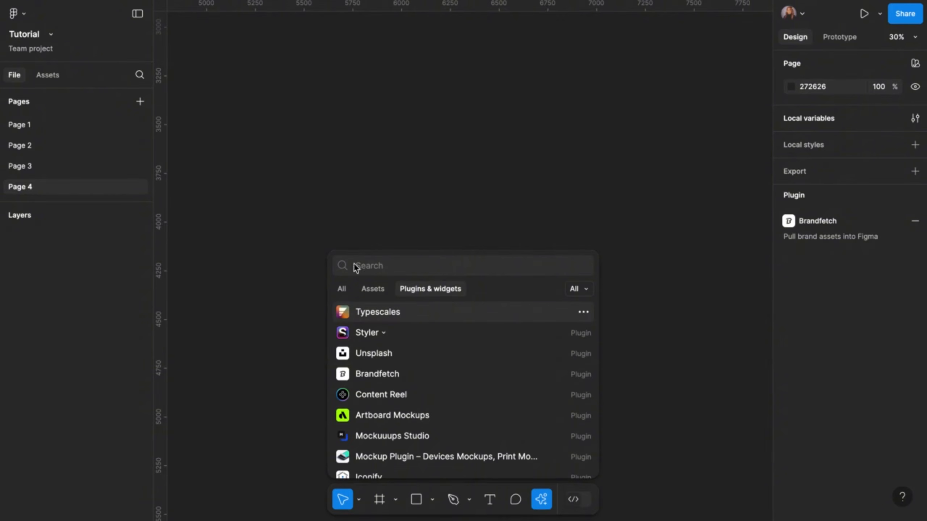
click(364, 266)
click(378, 313)
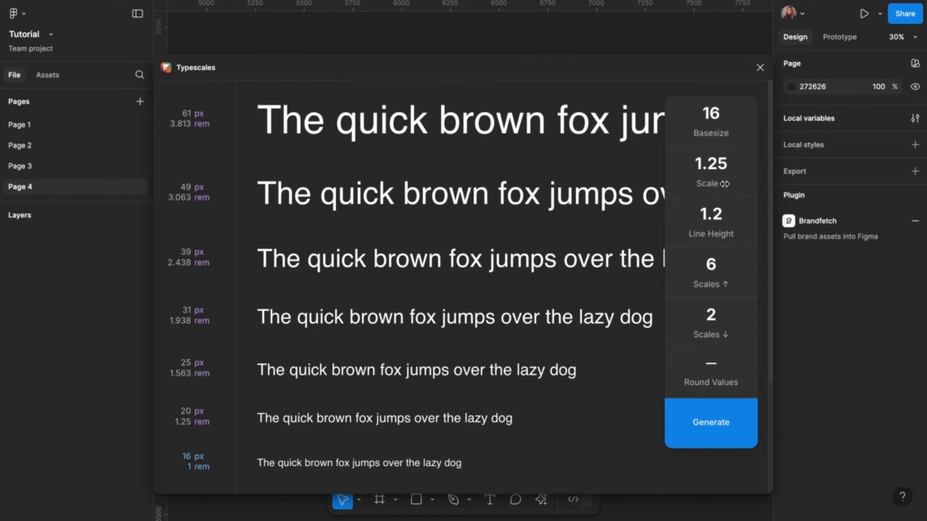
Step: Set the type scale ratio to Minor Third (1.2) and generate the type scale on the canvas
click(709, 183)
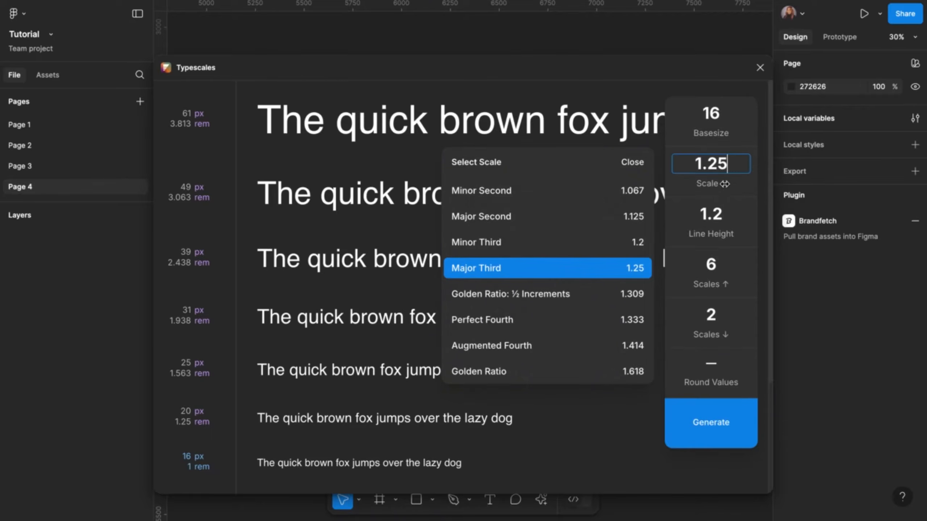
click(607, 243)
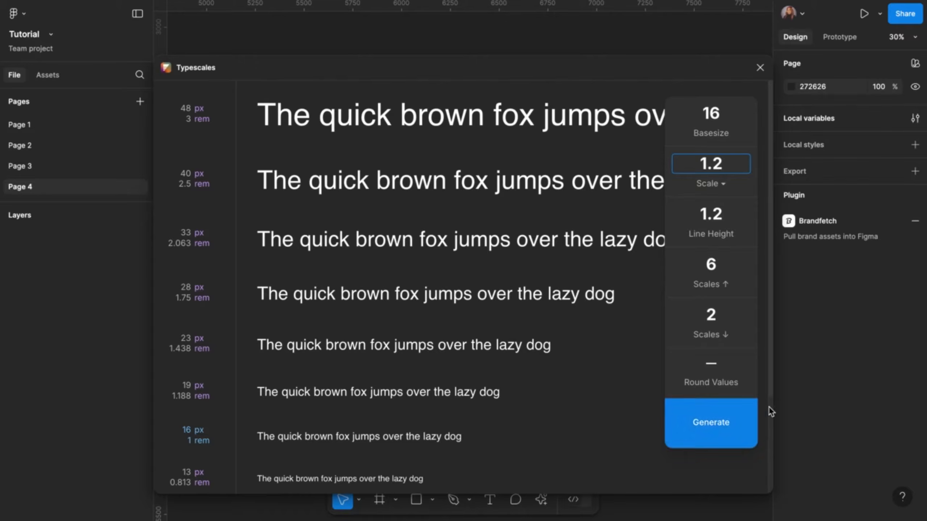
click(719, 417)
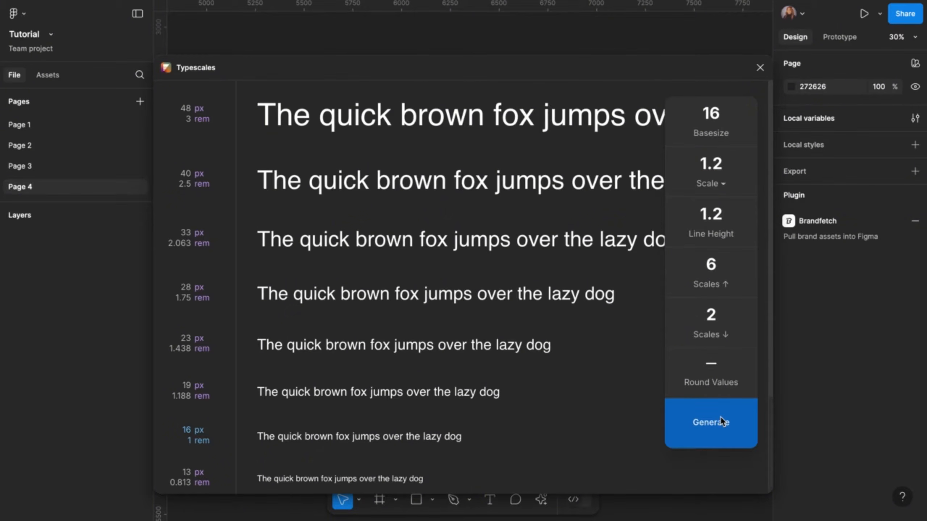
click(719, 417)
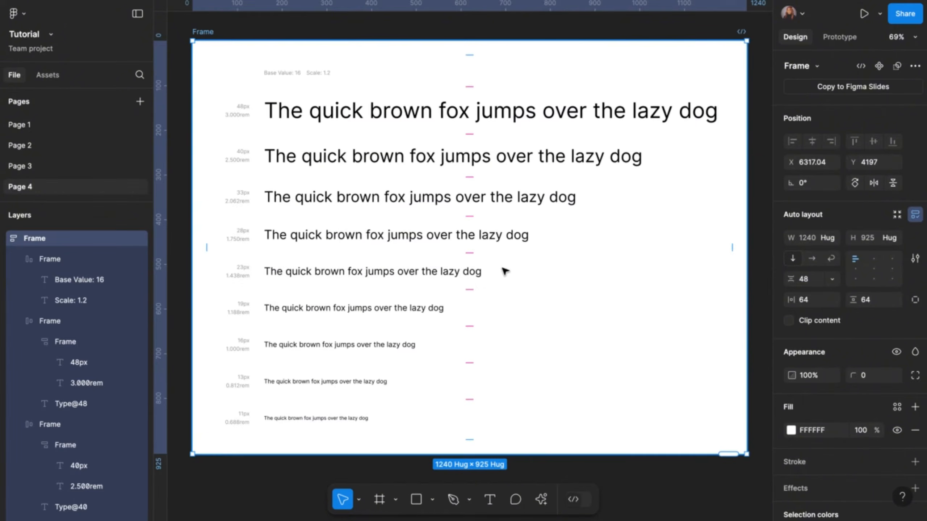
Step: Select all nine sample text lines in the generated frame and duplicate them onto the empty canvas to its right
scroll(353, 304, down, 2)
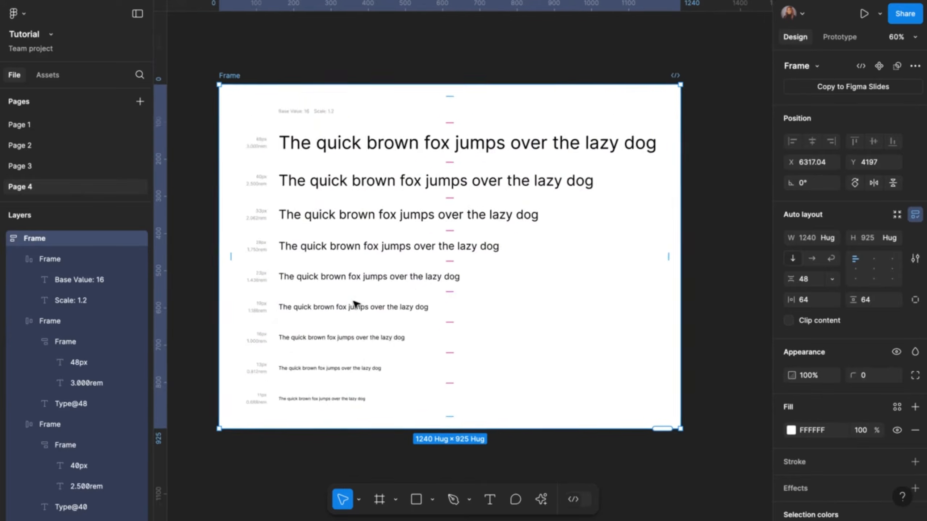
scroll(430, 292, down, 2)
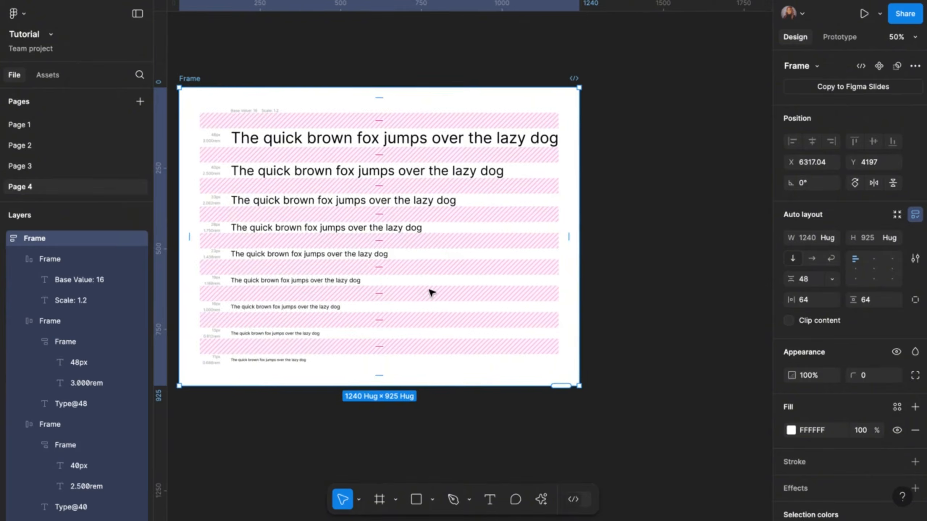
scroll(432, 292, down, 2)
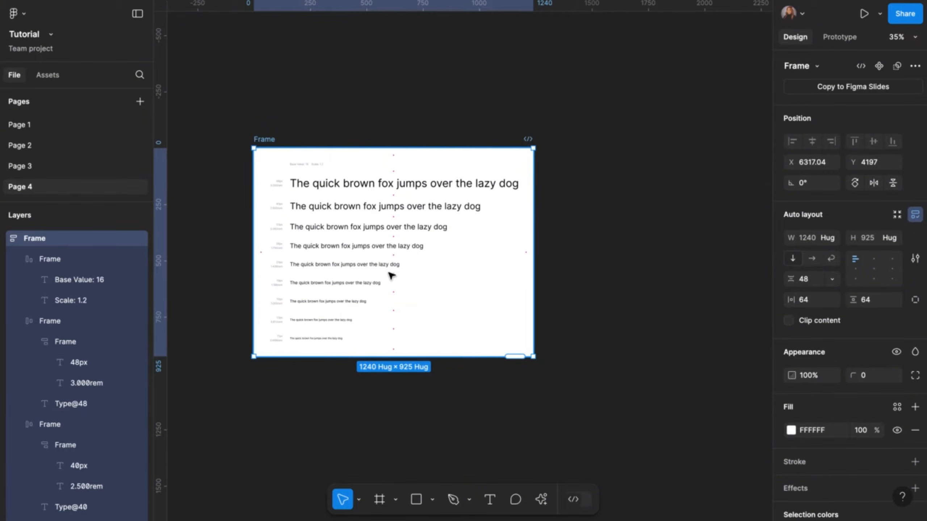
scroll(390, 275, up, 1)
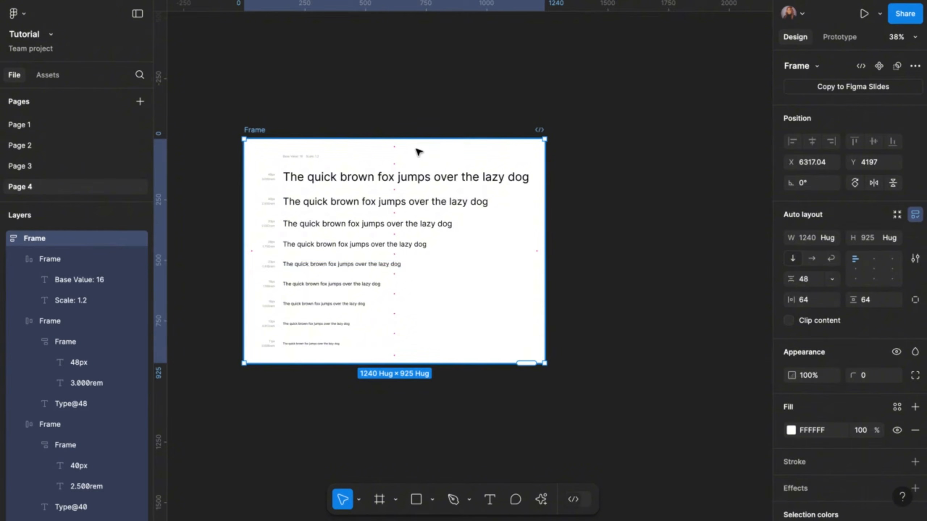
scroll(416, 151, up, 3)
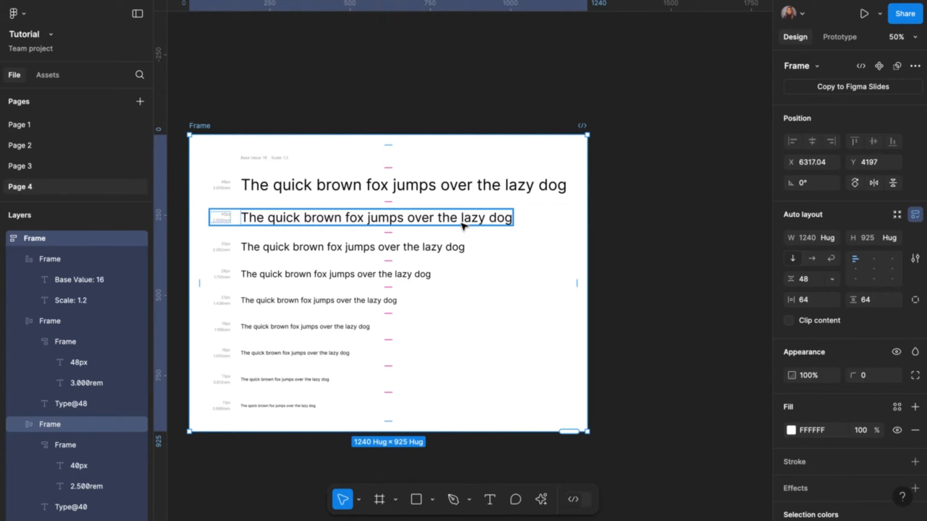
click(436, 184)
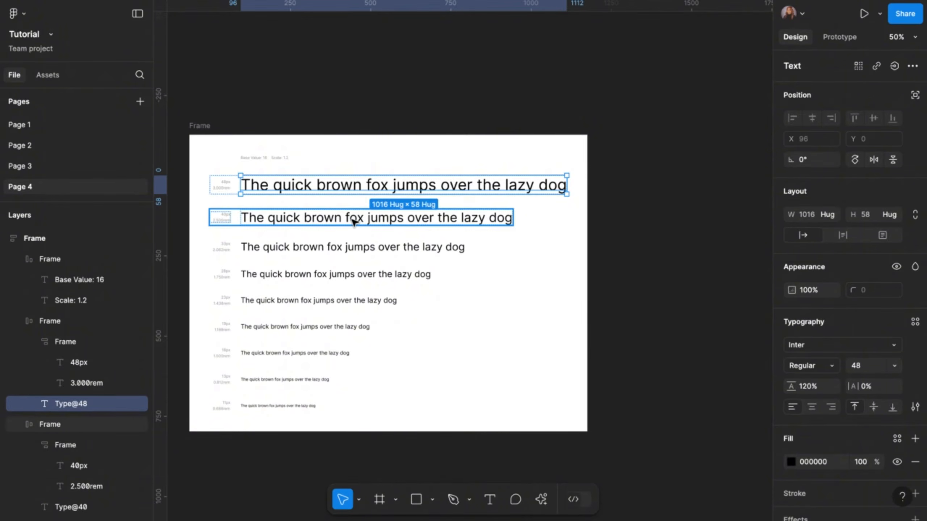
shift+click(352, 217)
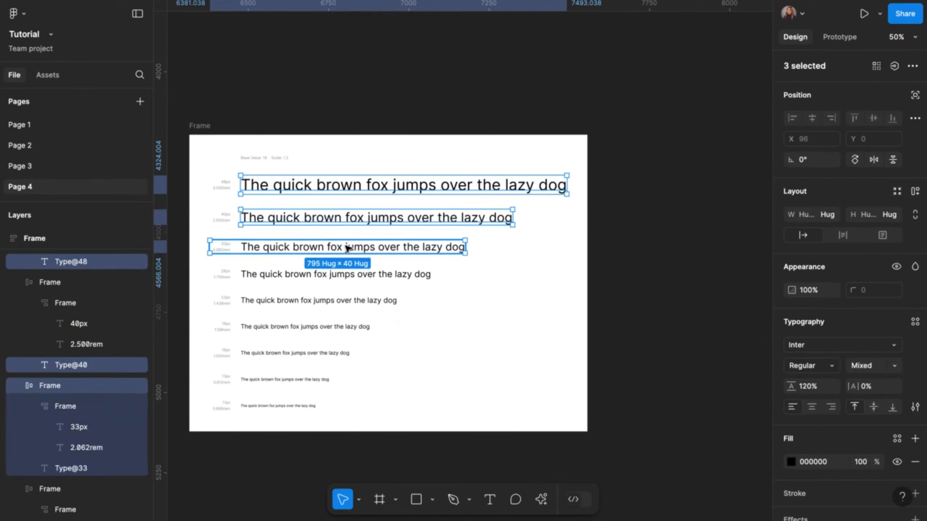
shift+click(347, 247)
shift+click(345, 275)
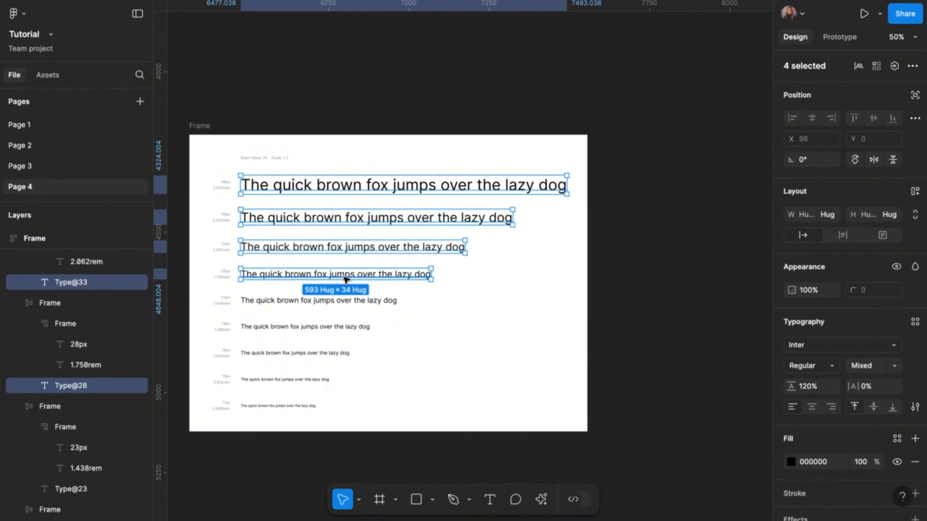
shift+click(336, 302)
shift+click(334, 329)
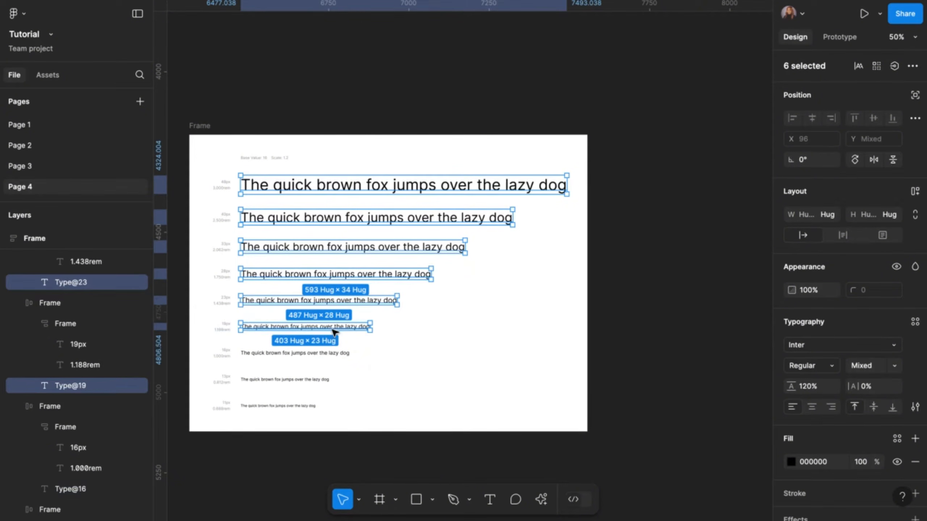
shift+click(325, 353)
shift+click(317, 380)
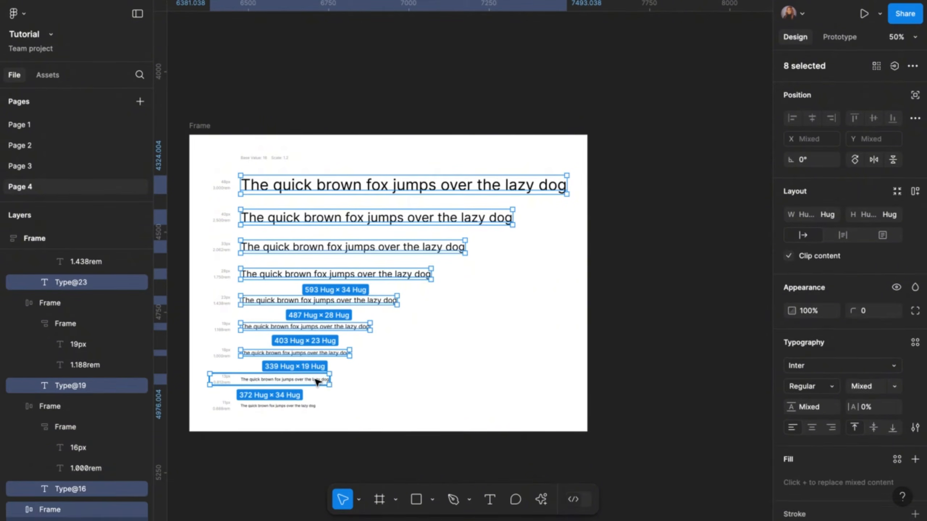
shift+click(306, 407)
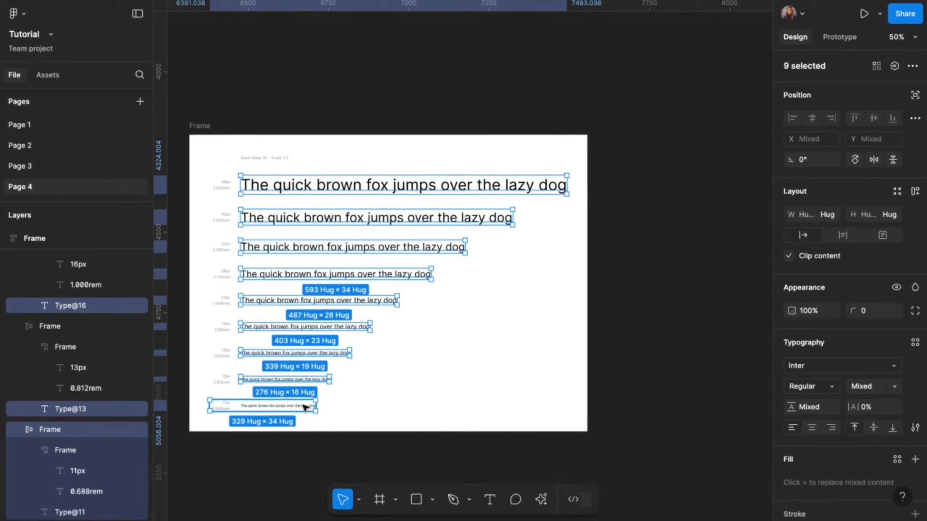
shift+double_click(304, 405)
scroll(310, 402, down, 5)
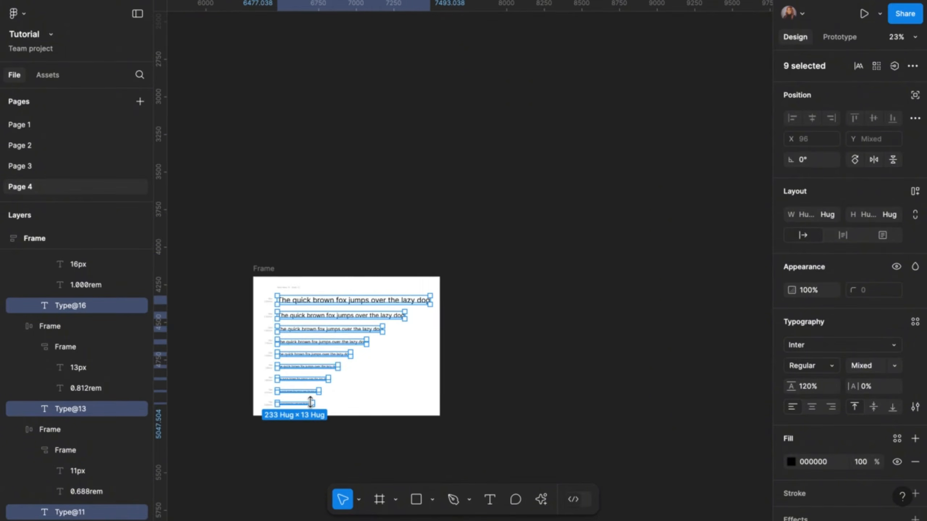
scroll(310, 402, up, 4)
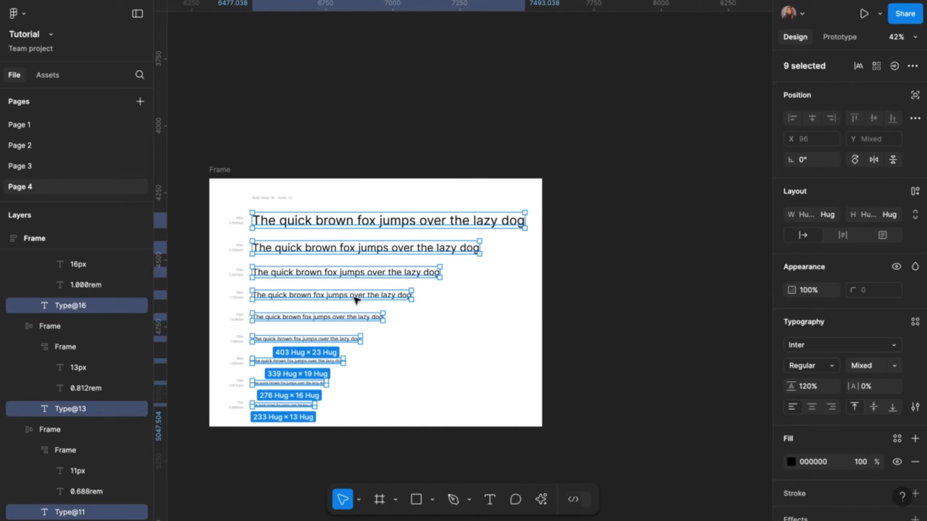
drag(357, 297, 744, 323)
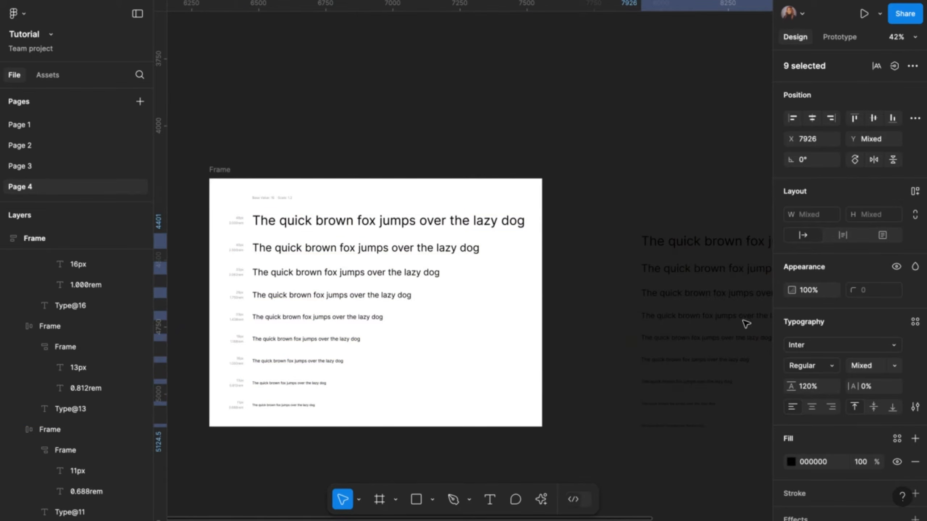
Step: Delete the original generated type scale frame, keeping only the duplicated text lines
scroll(744, 322, right, 5)
scroll(745, 322, down, 3)
scroll(530, 268, left, 3)
scroll(529, 268, up, 1)
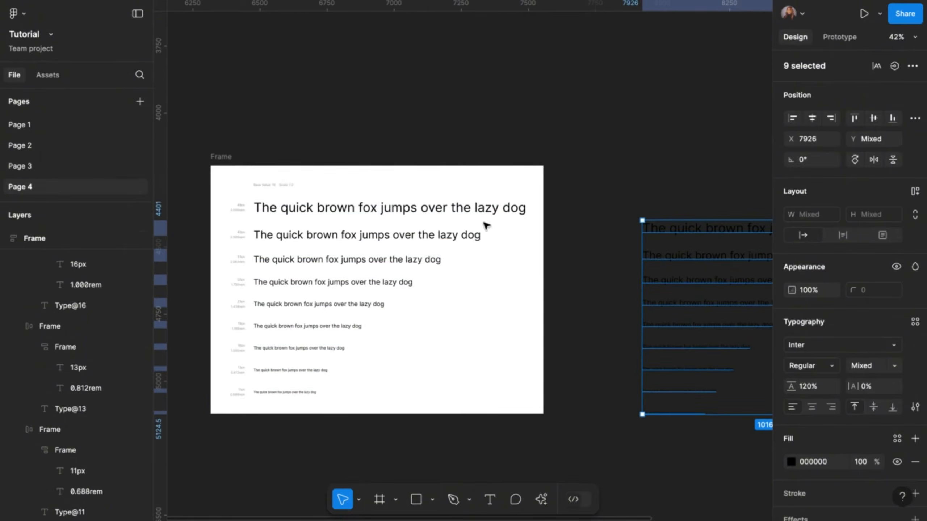
click(215, 157)
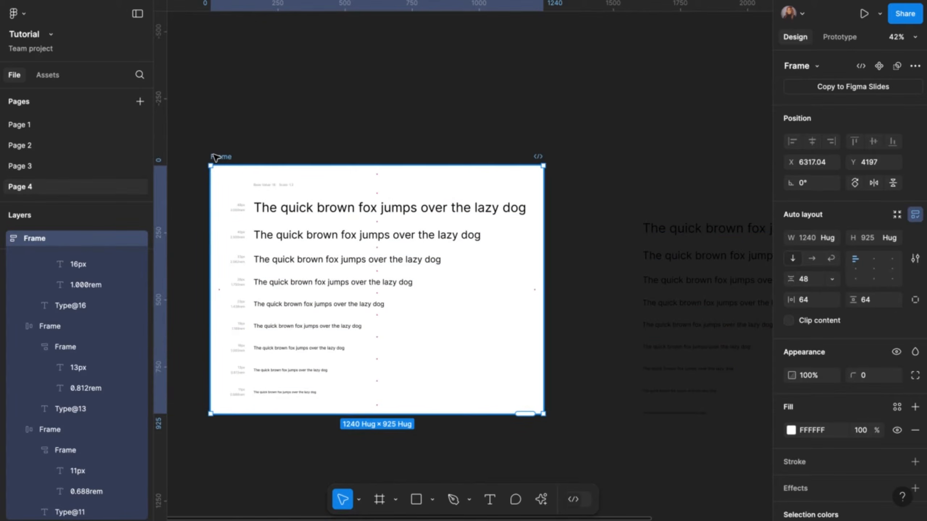
key(Delete)
Step: Select the nine duplicated text lines and wrap them in a vertical auto layout frame
scroll(401, 244, right, 5)
scroll(402, 244, down, 2)
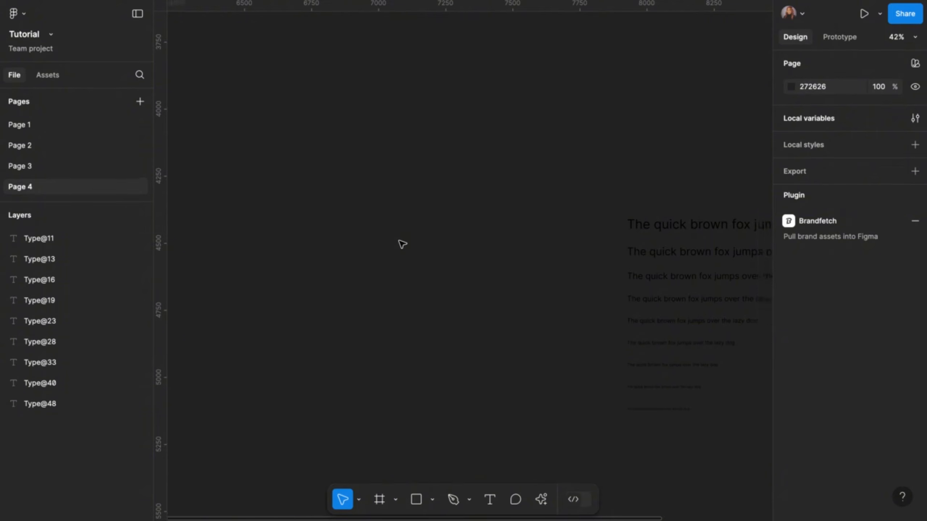
scroll(402, 244, right, 5)
scroll(402, 244, down, 1)
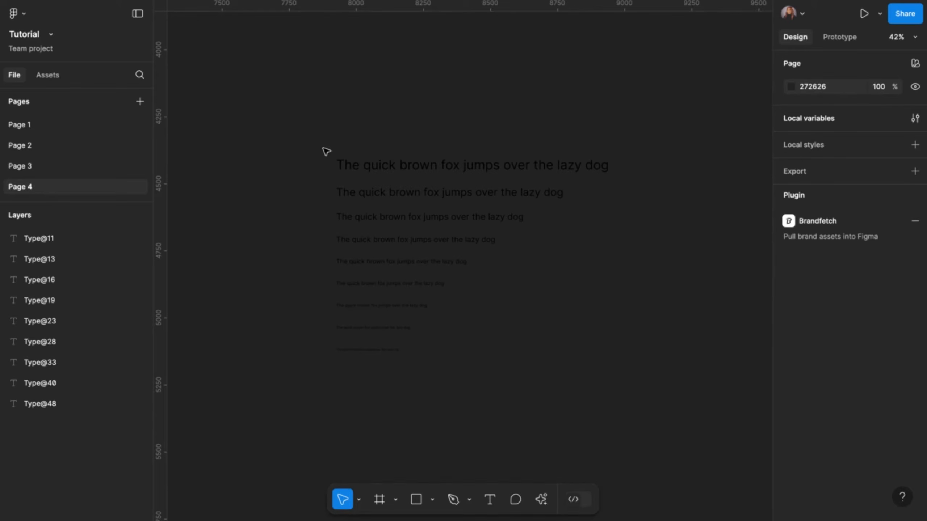
click(337, 162)
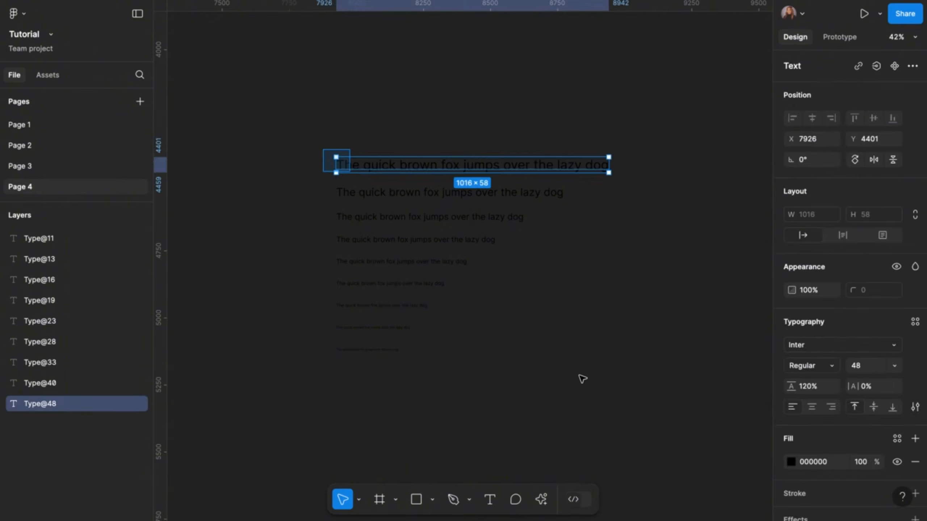
drag(607, 390, 635, 389)
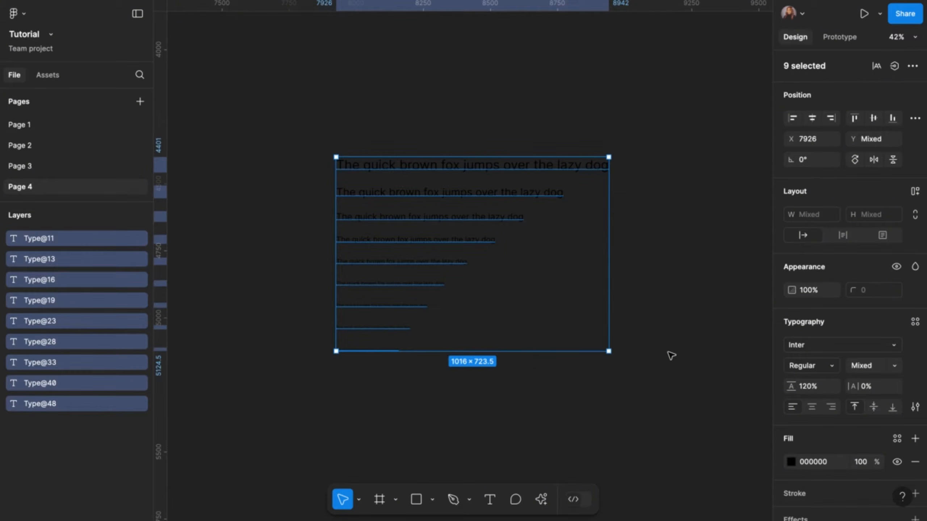
click(915, 192)
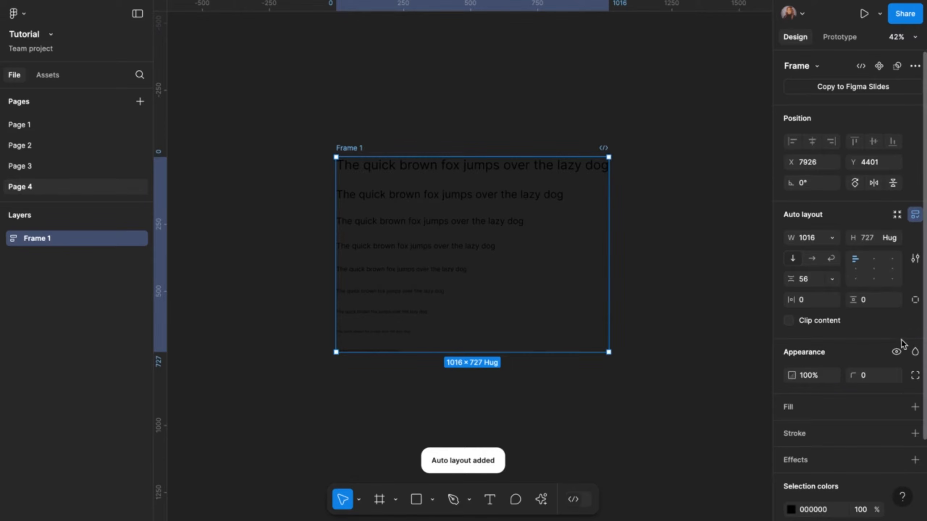
Step: Set the auto layout frame's padding to 40 on all sides and add a white FFFFFF fill
click(810, 301)
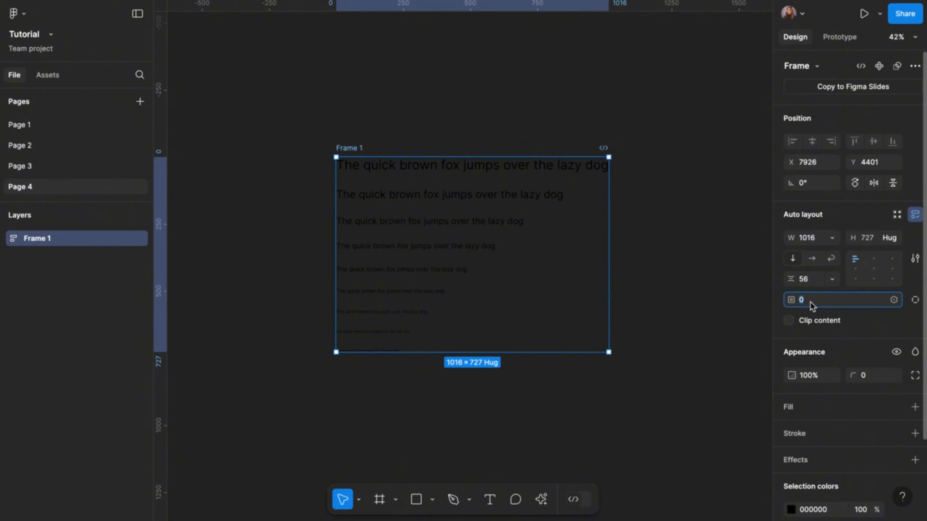
text(40)
key(Return)
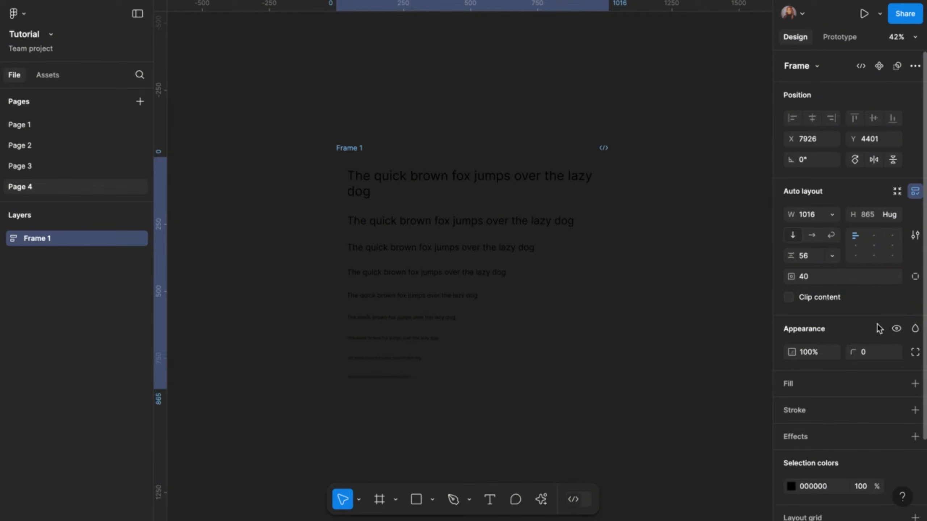
click(790, 387)
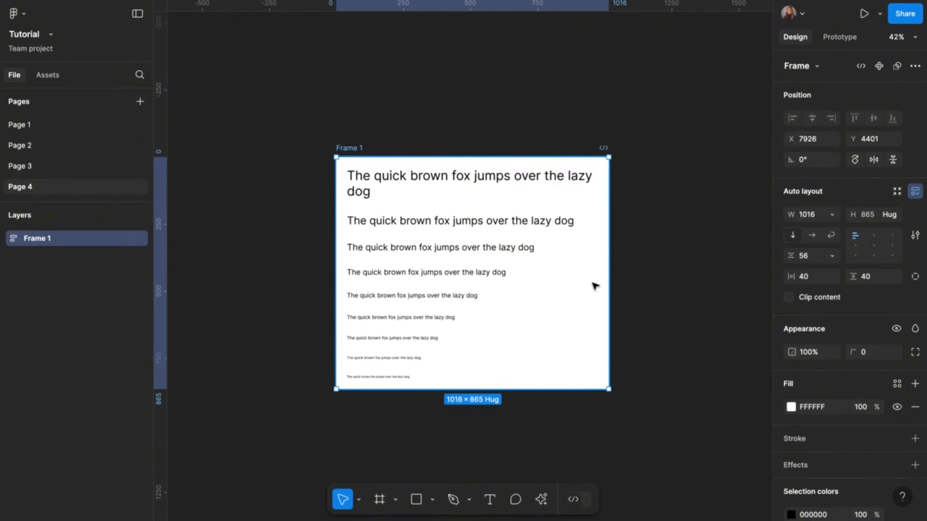
Step: Set the 48 px text line to auto width so it fits on one line, and select its parent frame
double_click(548, 177)
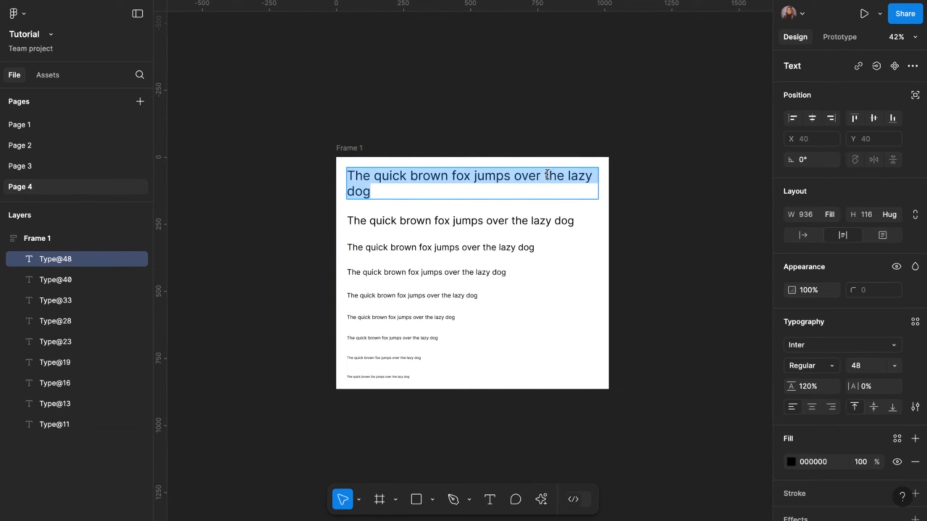
key(Escape)
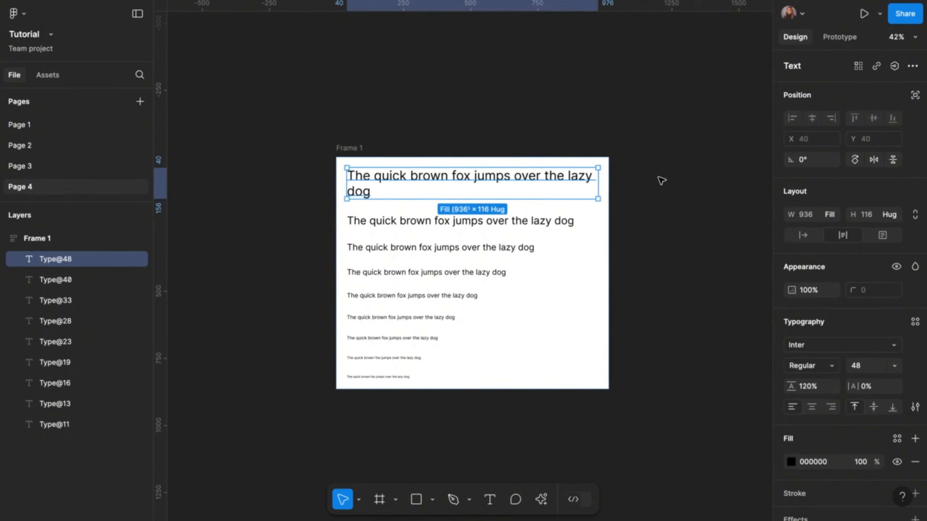
click(803, 239)
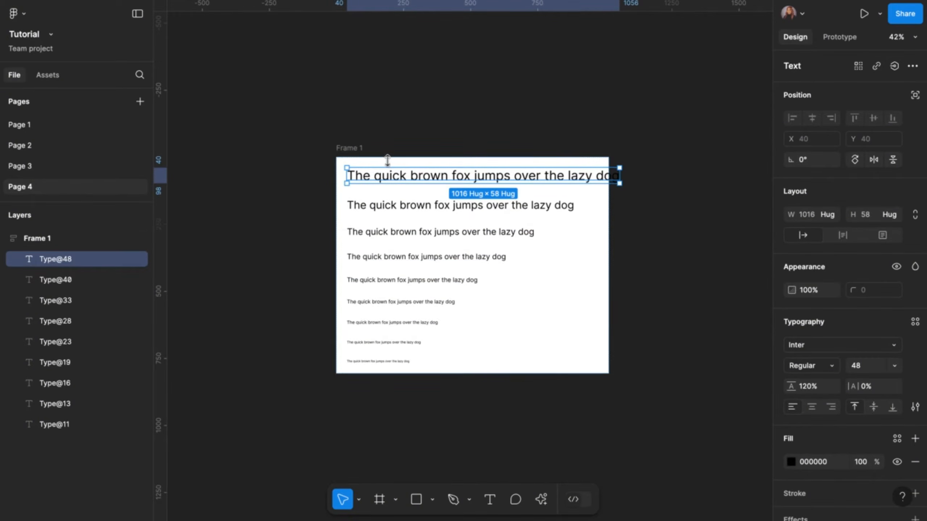
click(363, 149)
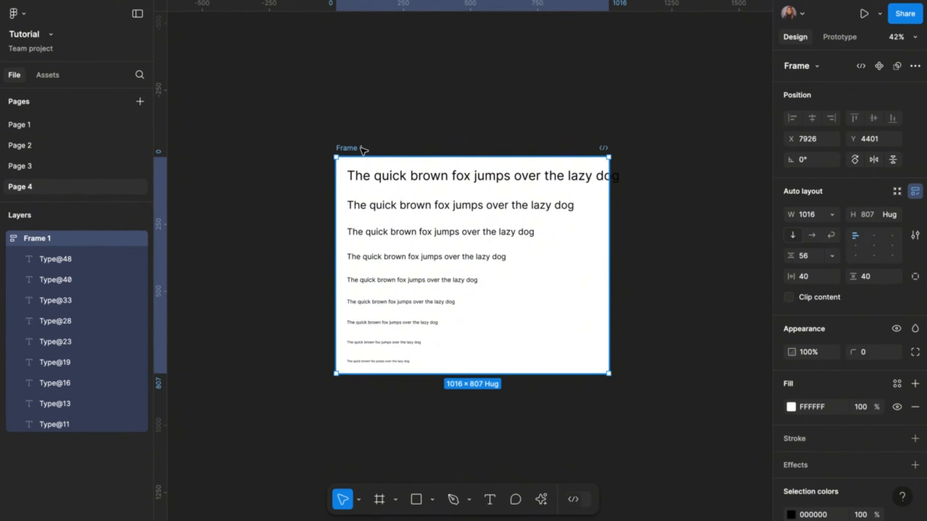
Step: Set the auto layout frame's width to hug its contents
click(830, 215)
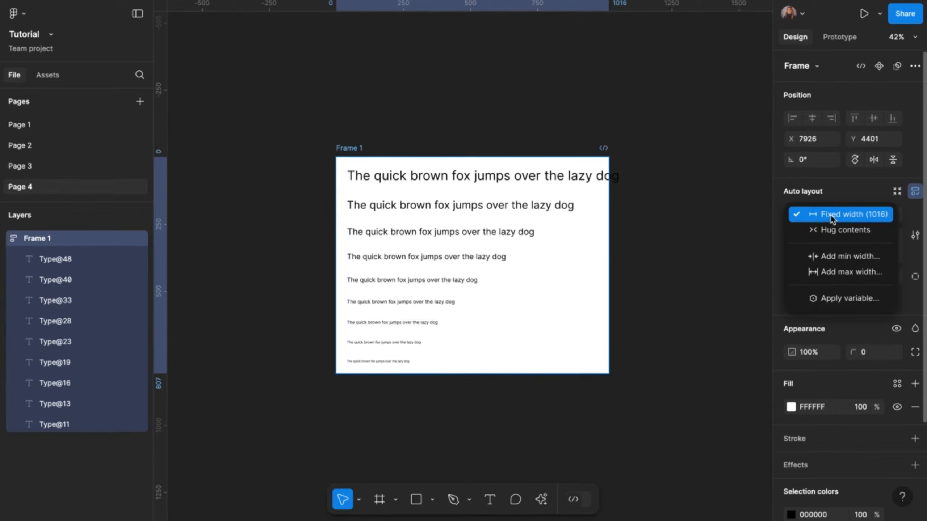
click(824, 233)
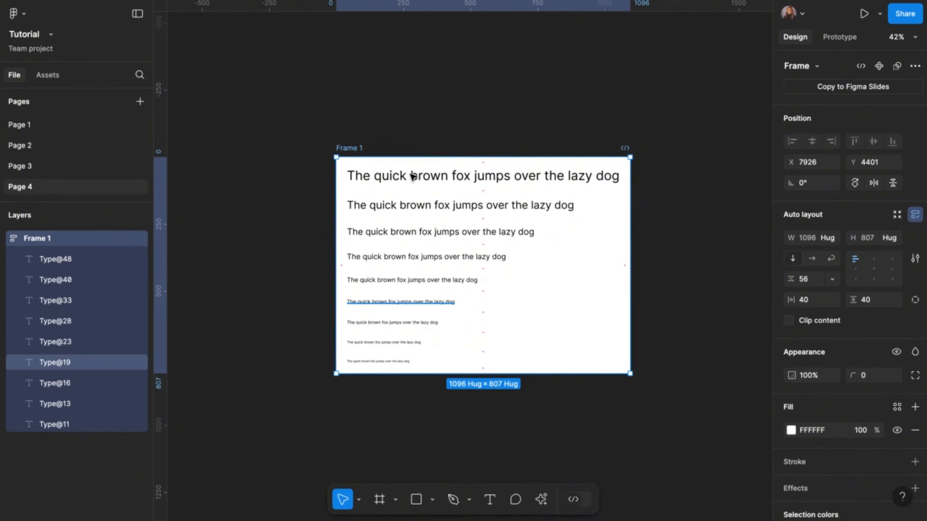
Step: Batch rename the five largest text layers with the descending pattern H$N, so they run from H5 down to H1
click(390, 176)
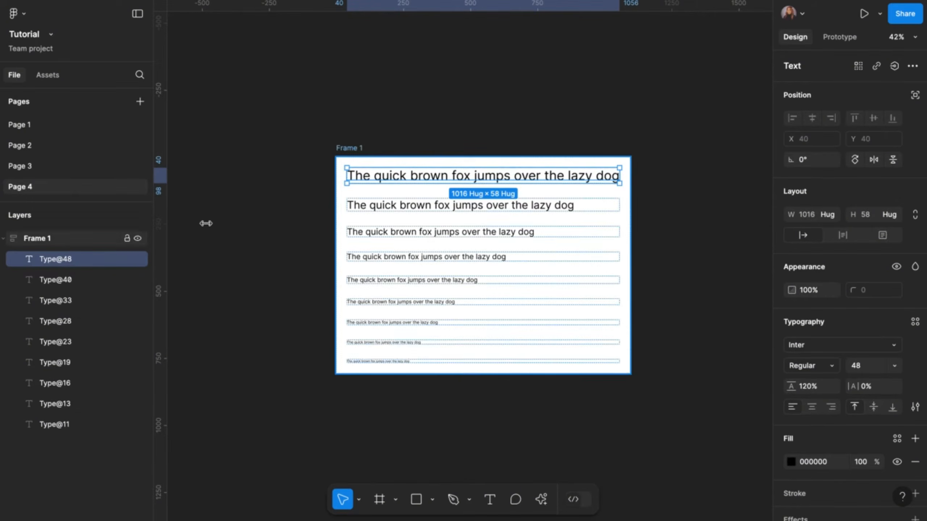
shift+click(419, 206)
shift+click(414, 232)
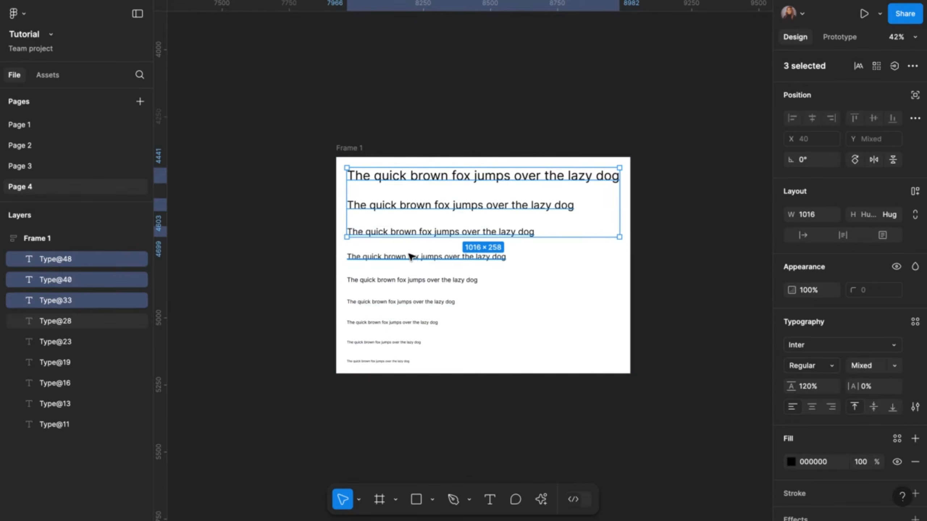
shift+click(410, 257)
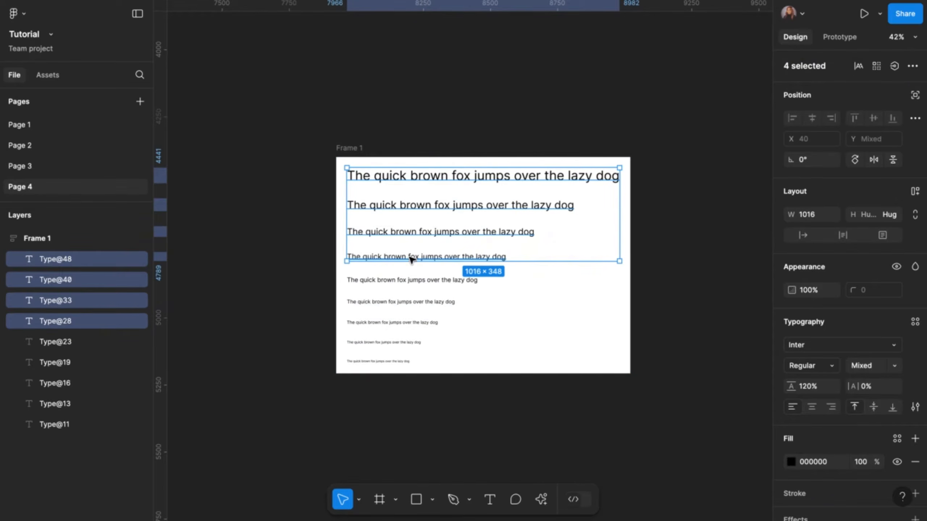
shift+click(417, 280)
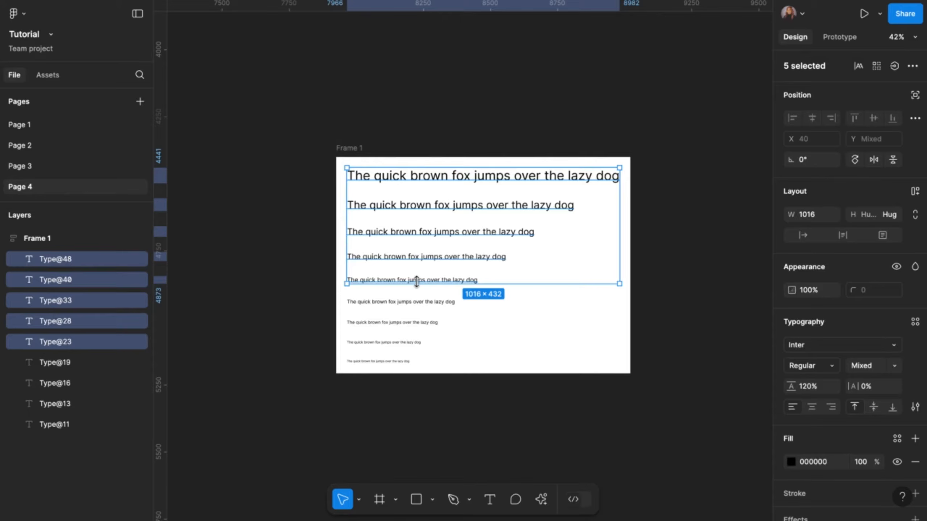
key(ctrl+r)
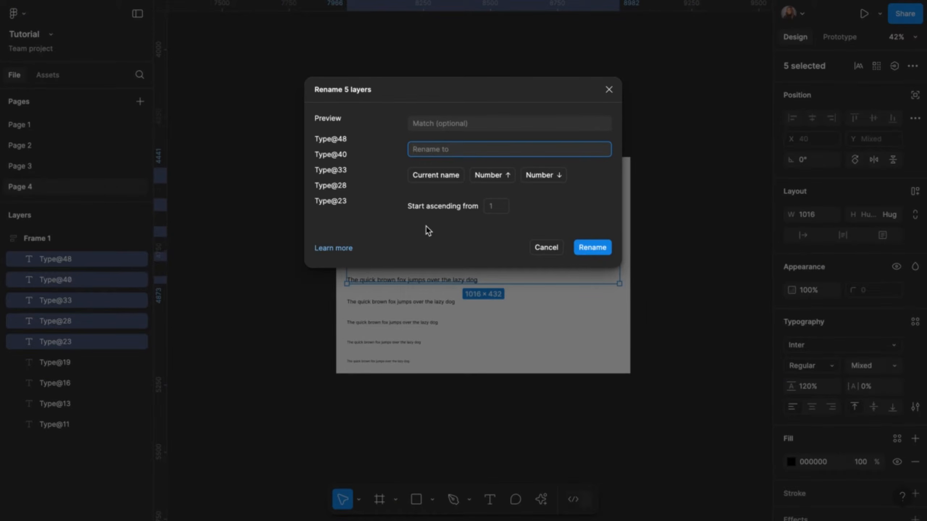
text(H)
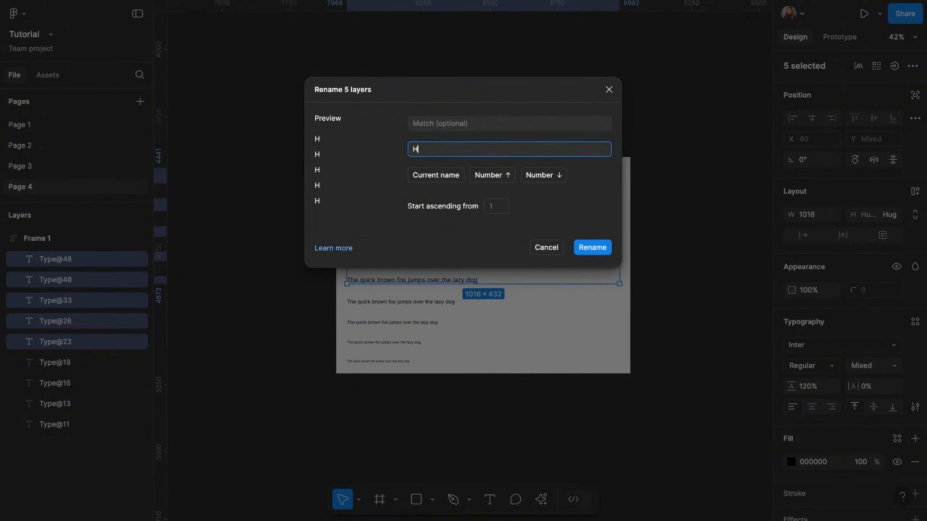
text($N)
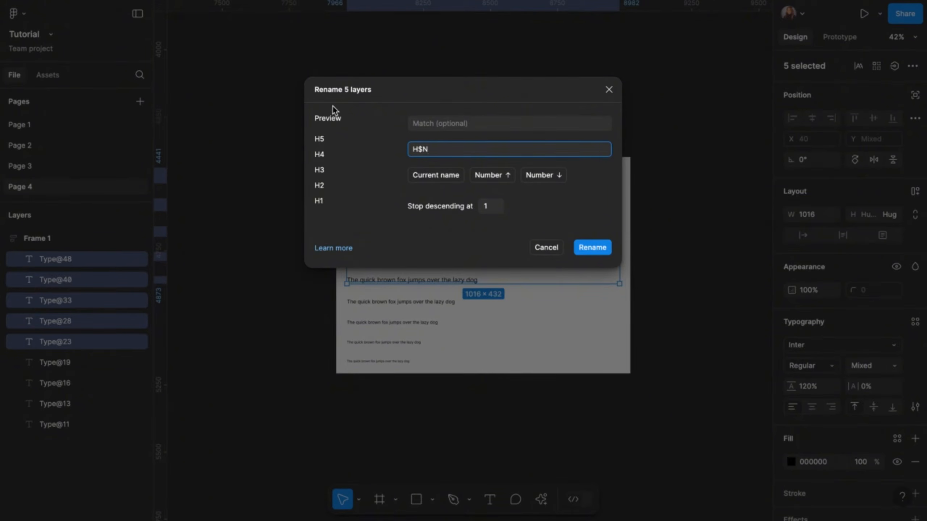
click(592, 247)
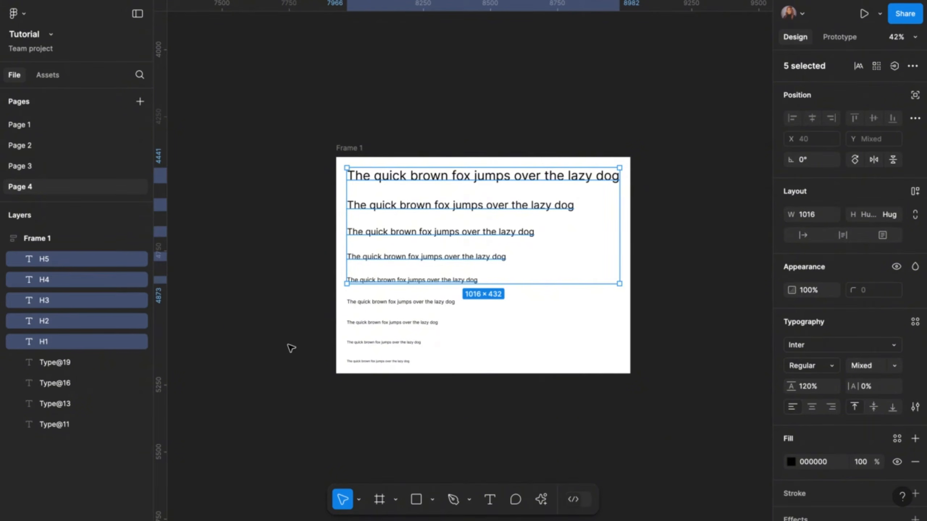
Step: Examine the font size and line height of the four smallest text lines and compare them with the H1 line
click(415, 302)
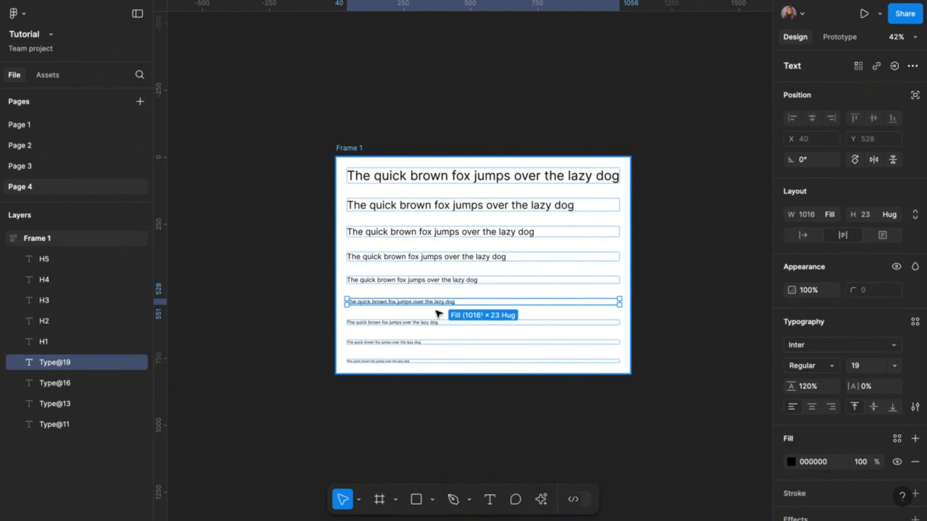
scroll(437, 312, up, 5)
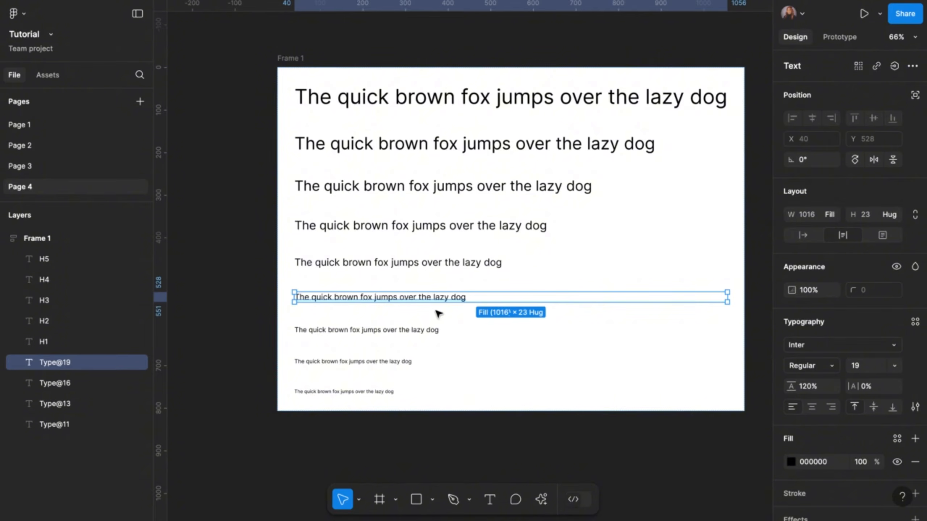
scroll(437, 314, right, 3)
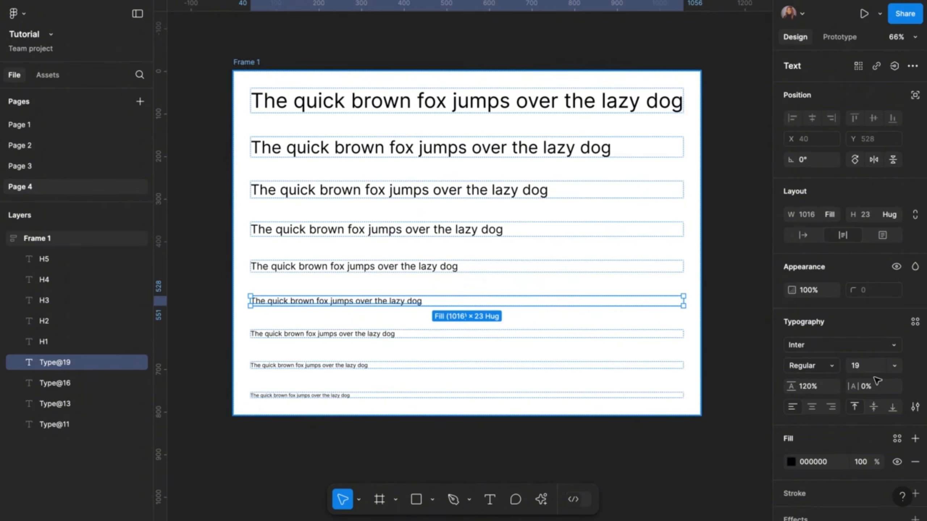
click(861, 367)
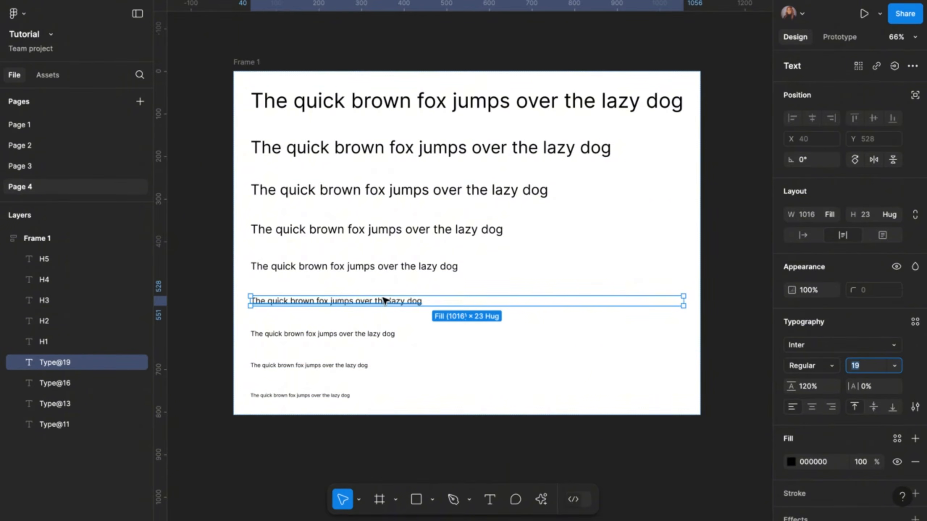
click(381, 270)
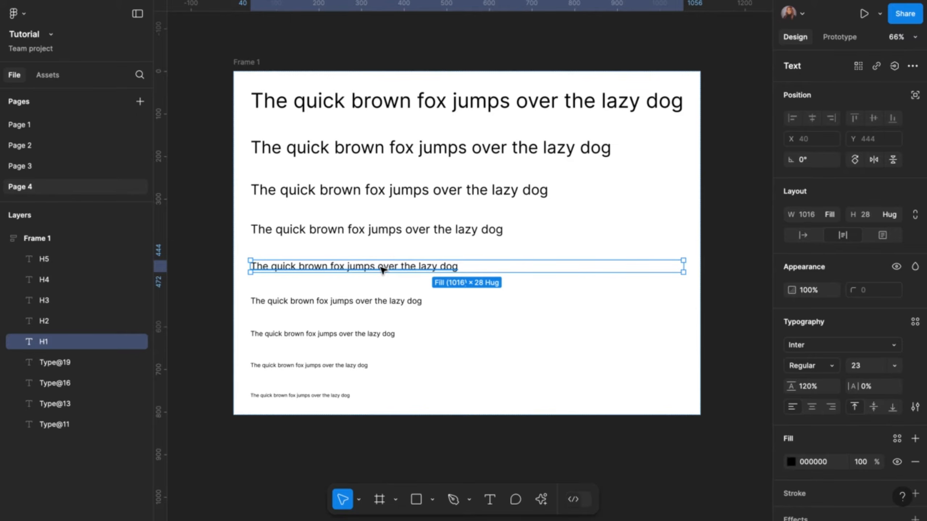
click(355, 303)
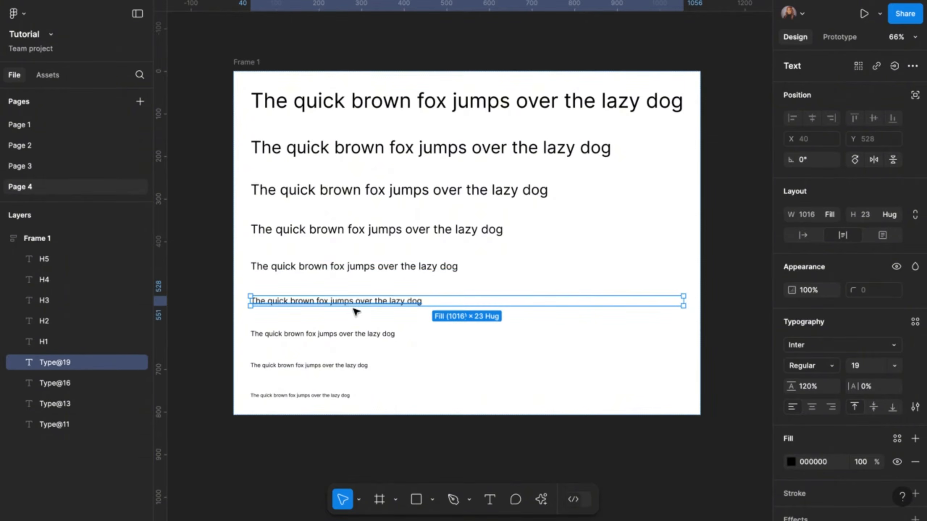
shift+click(349, 335)
shift+click(347, 366)
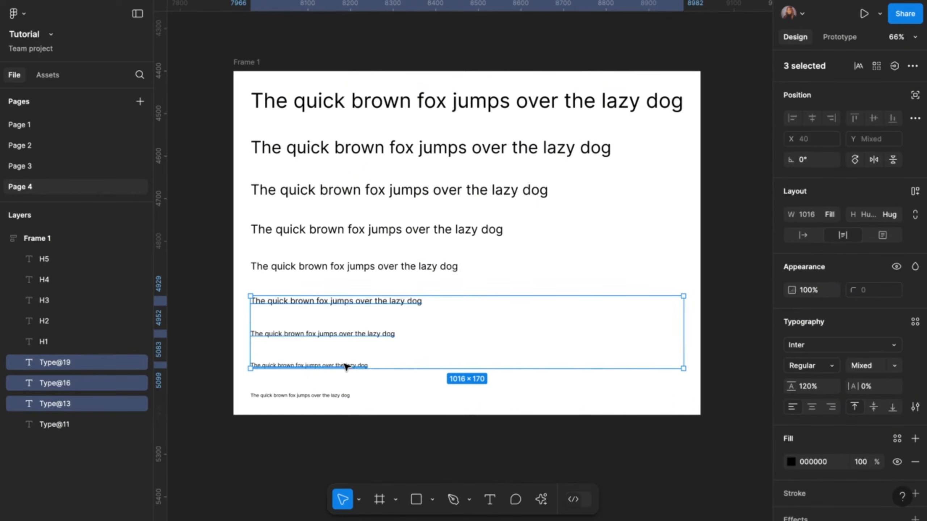
shift+click(335, 395)
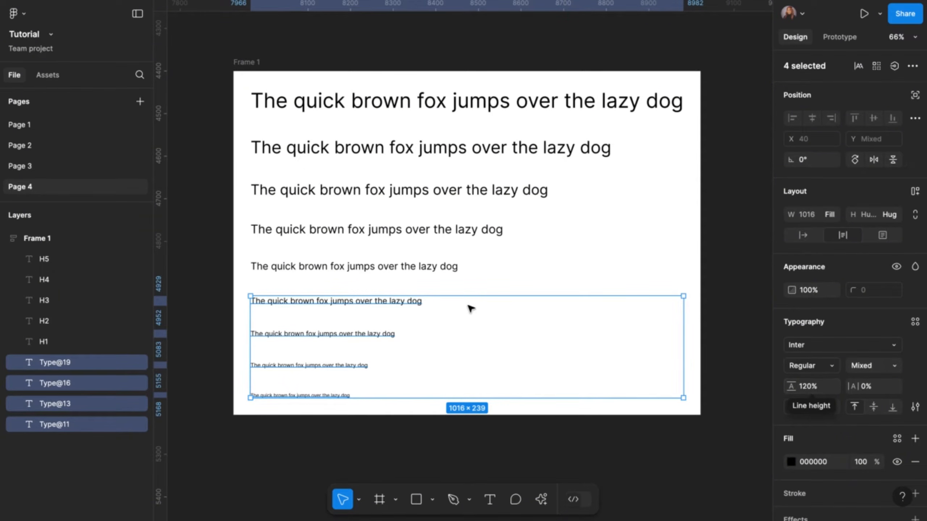
Step: Set the line height of the four smallest text lines, Type@19 through Type@11, to 150%
click(420, 303)
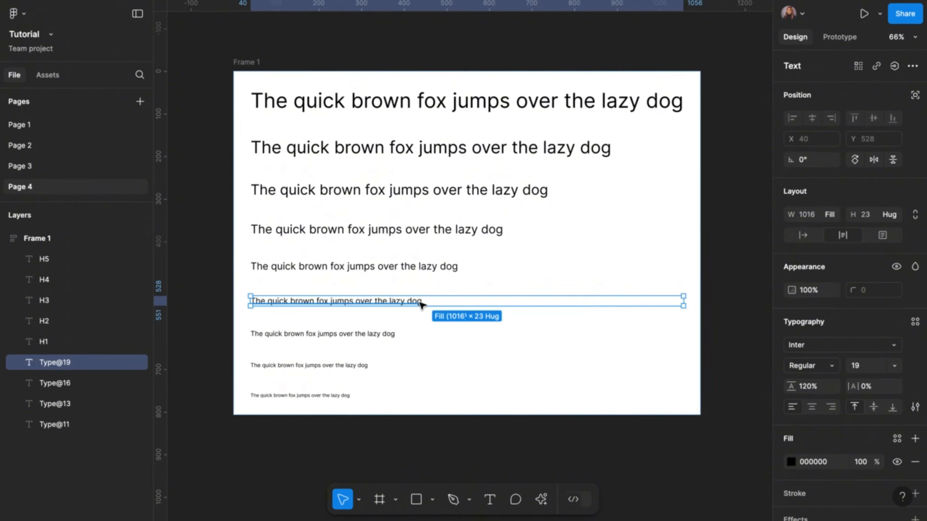
scroll(361, 305, up, 5)
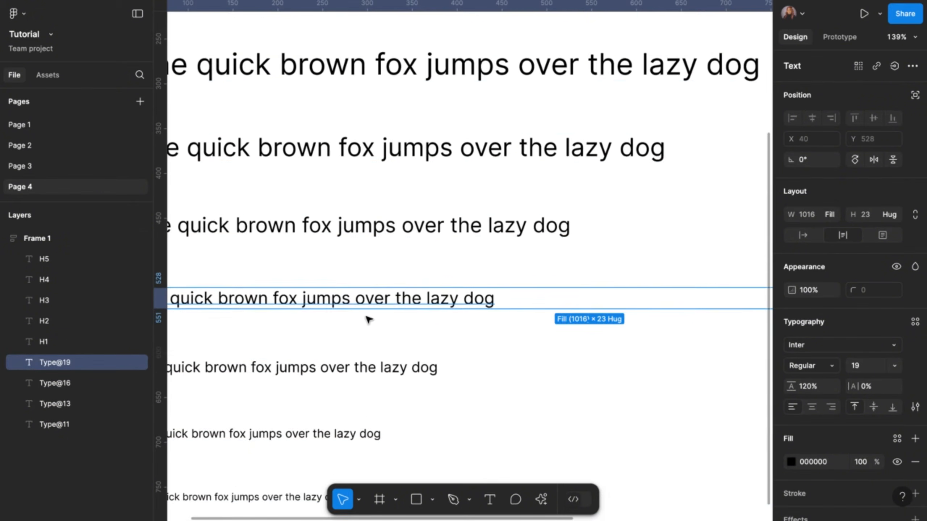
scroll(366, 316, down, 3)
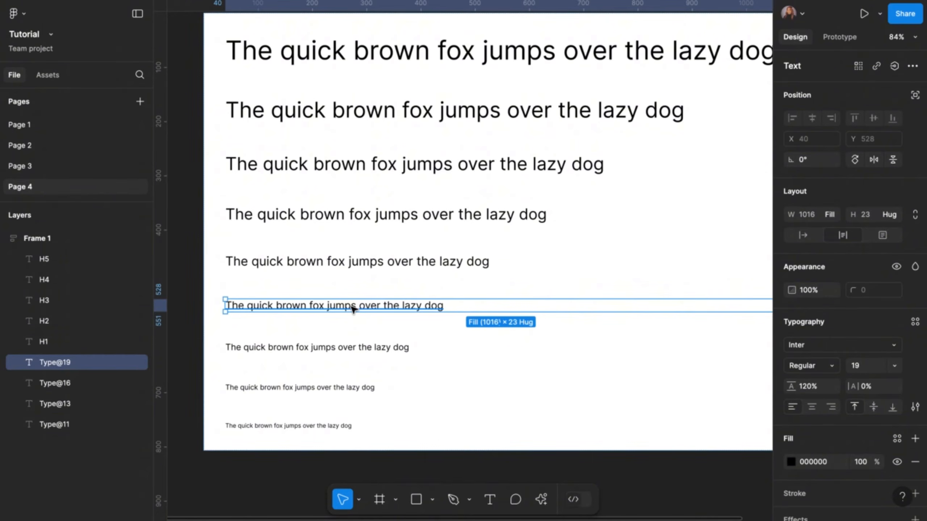
scroll(353, 308, down, 3)
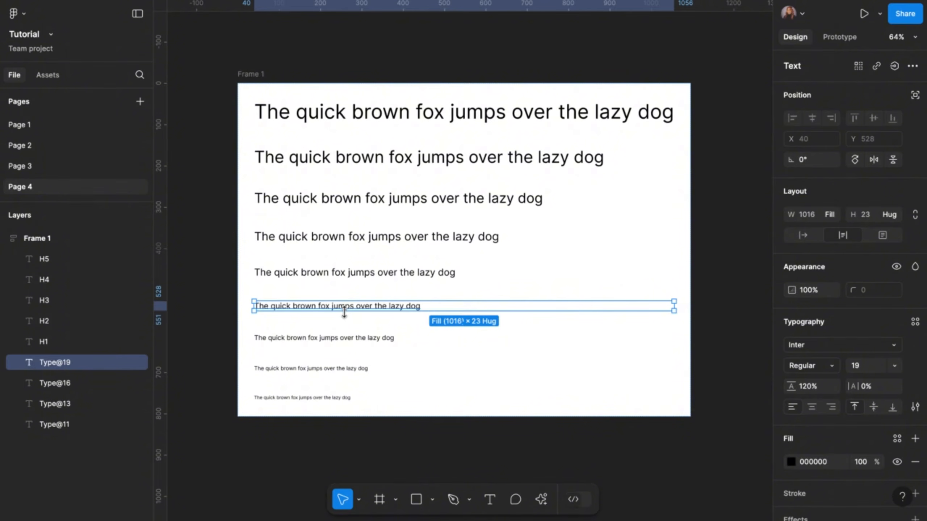
shift+click(344, 340)
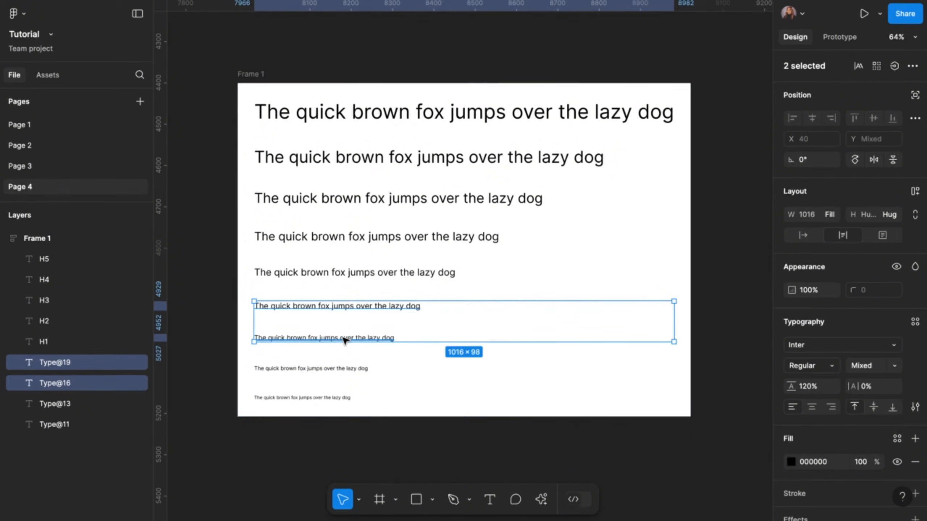
shift+click(342, 369)
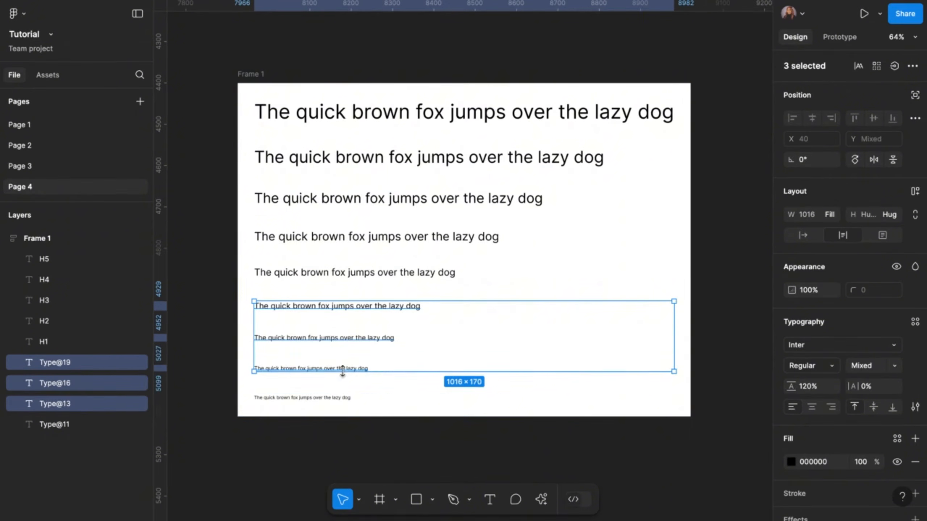
shift+click(343, 397)
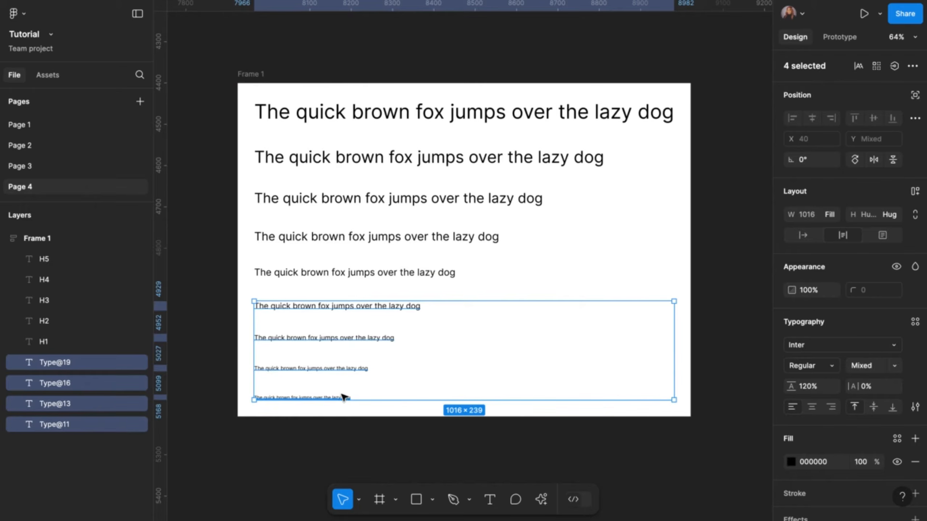
click(806, 387)
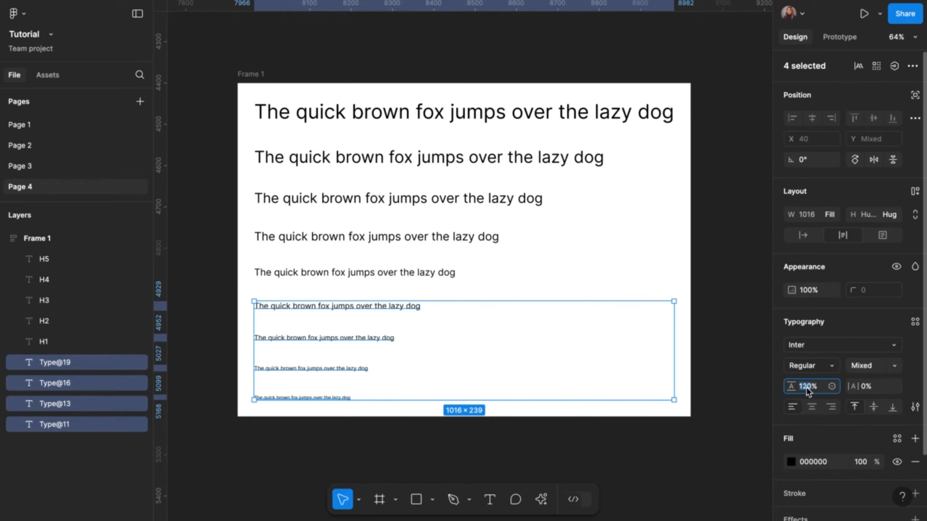
text(150)
key(Return)
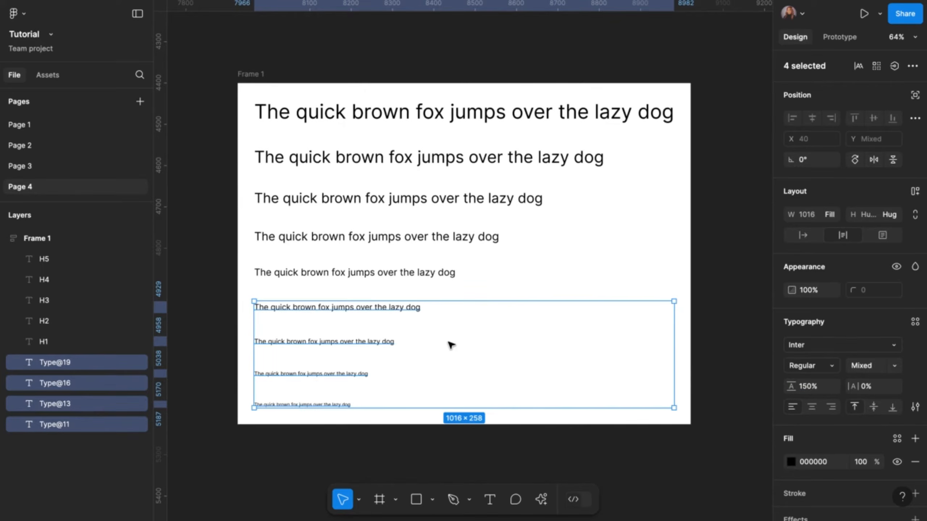
Step: Try a fixed line height of 150, without the percent unit, on the Type@19 text line
click(423, 309)
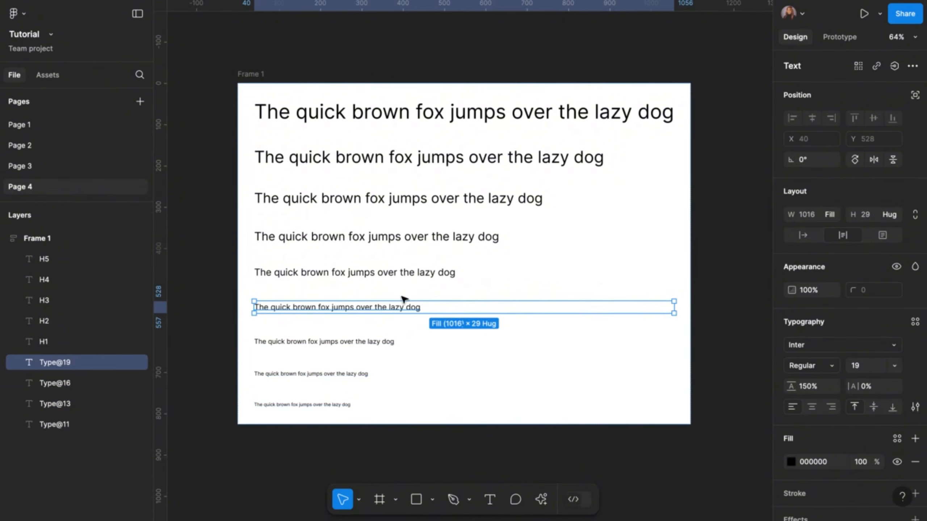
scroll(383, 321, up, 3)
scroll(383, 318, down, 3)
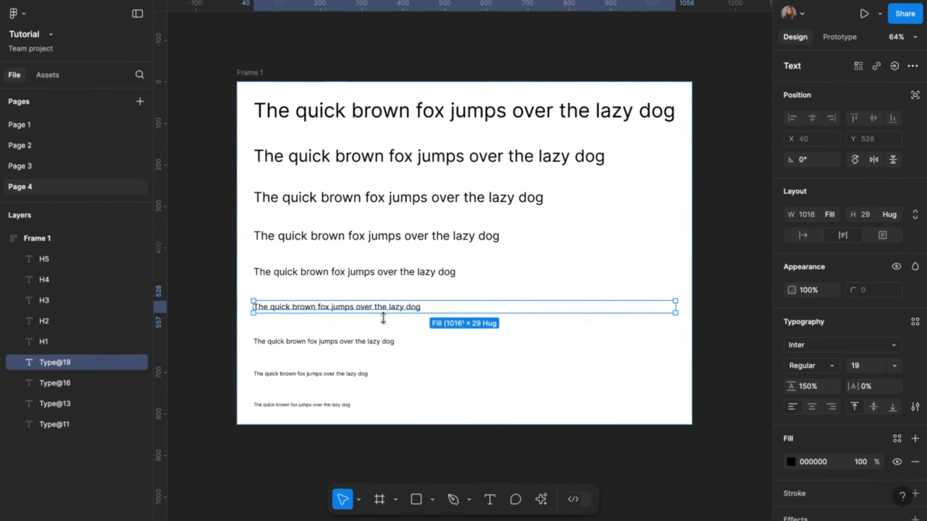
scroll(383, 318, up, 1)
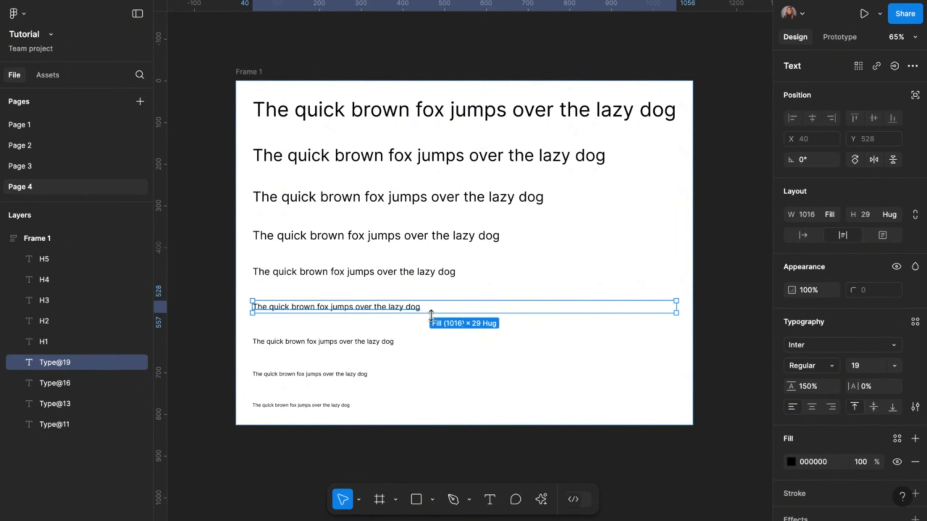
click(817, 392)
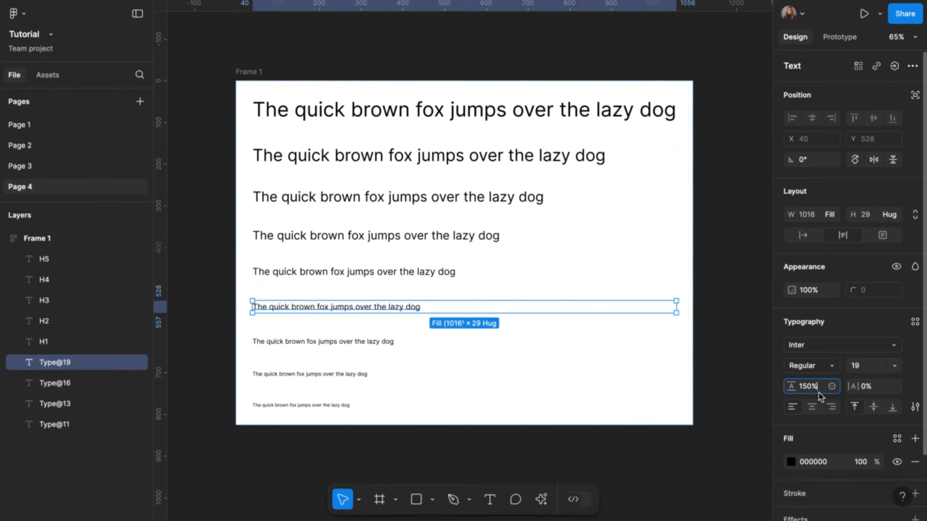
key(BackSpace)
key(Return)
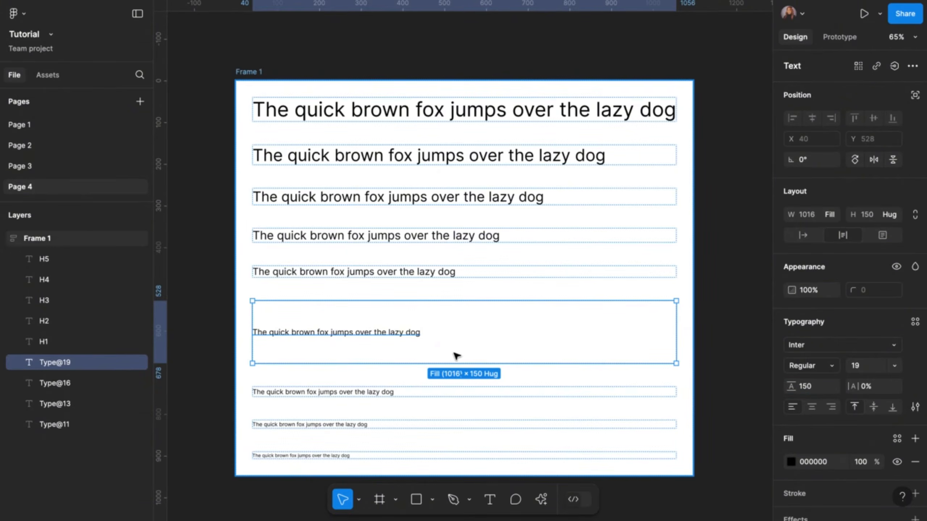
Step: Set the Type@19 text line's line height to a fixed value of 28
click(806, 387)
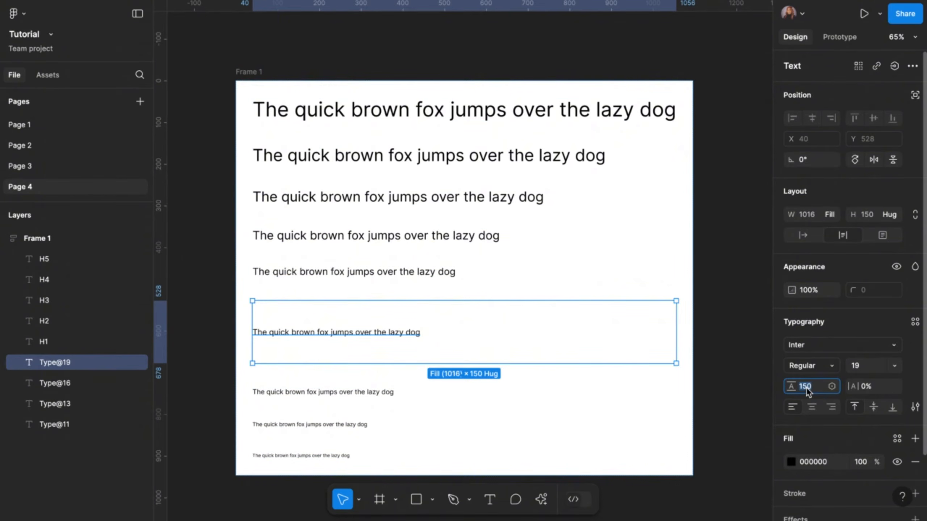
text(28)
key(Return)
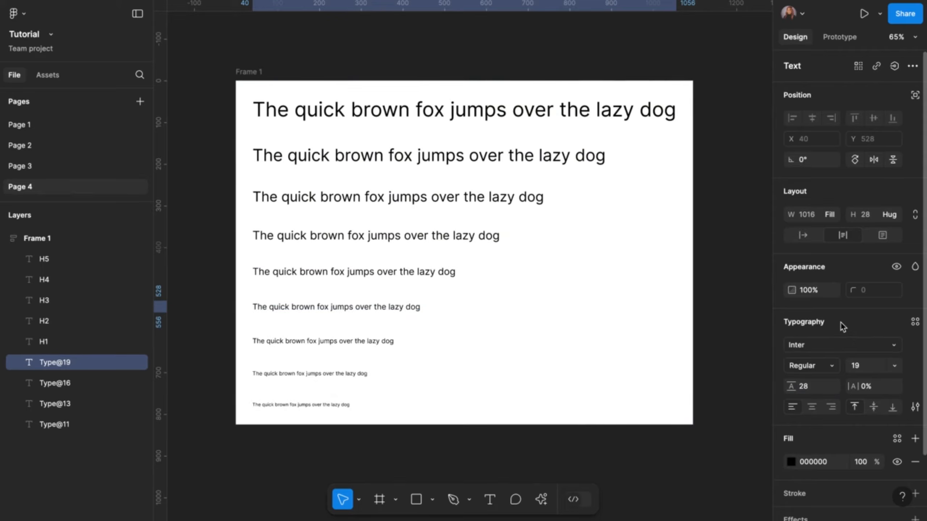
scroll(398, 308, up, 3)
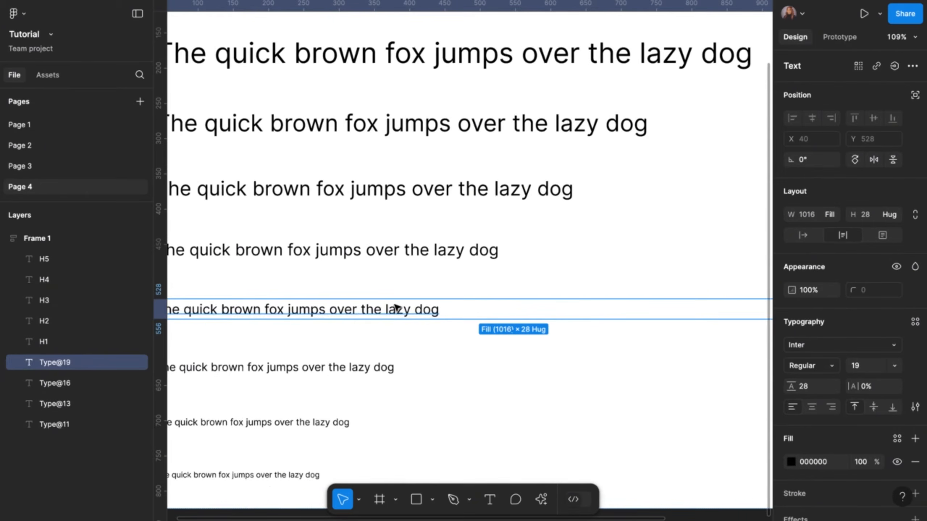
Step: Set the Type@19 text line's line height to 150%
scroll(369, 311, down, 3)
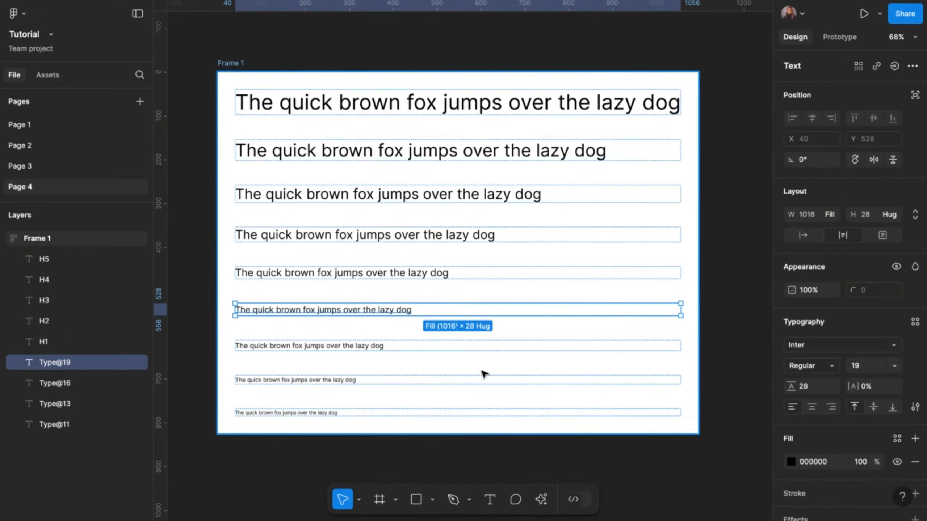
click(810, 387)
text(150)
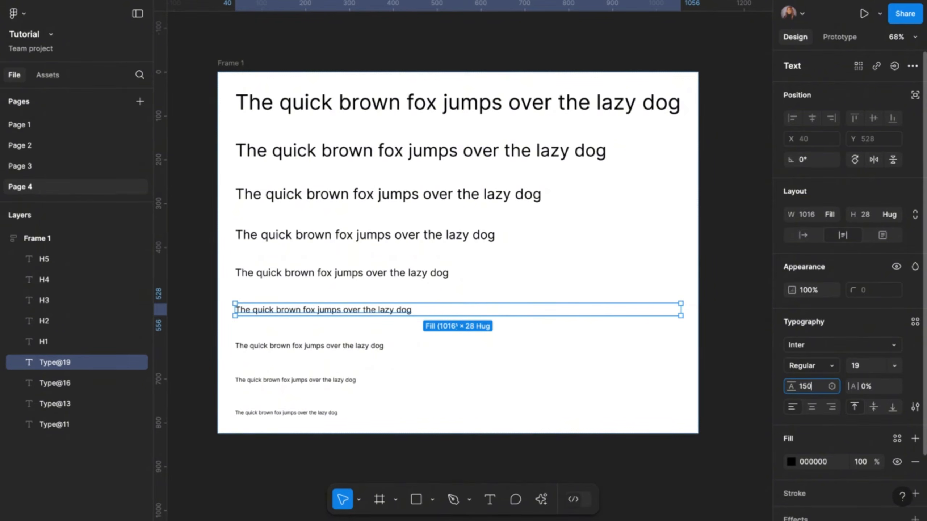
text(%)
key(Return)
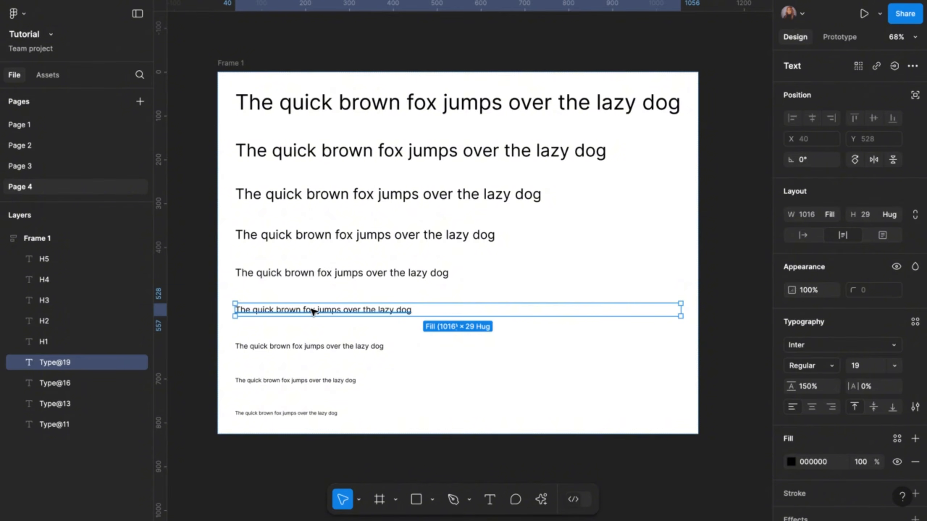
Step: Rename the Type@19 layer as TITLE and the Type@16 layer as BODY TEXT
double_click(58, 364)
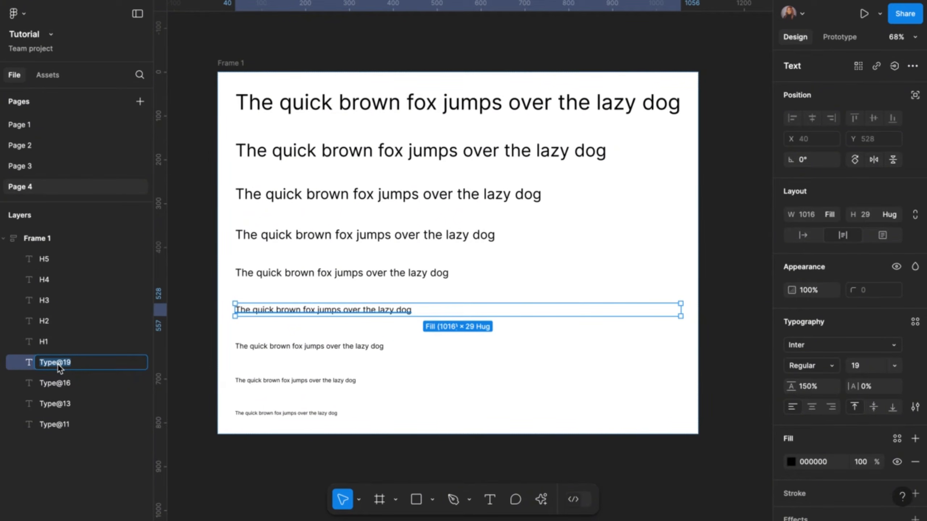
text(TITLE)
click(260, 349)
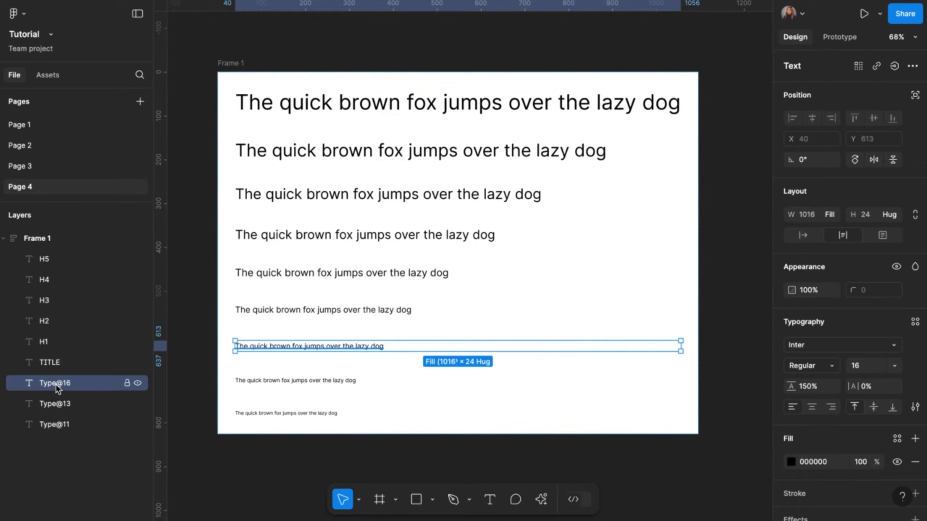
double_click(55, 384)
text(B)
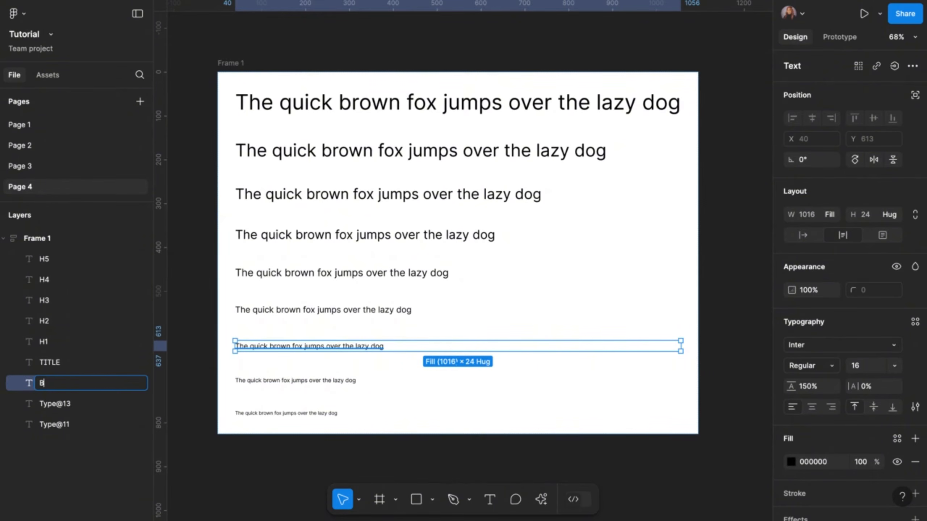
text(OD)
text(Y TEXT)
Step: Rename the Type@13 layer as CAPTION 1 and the Type@11 layer as CAPTION 2
click(71, 404)
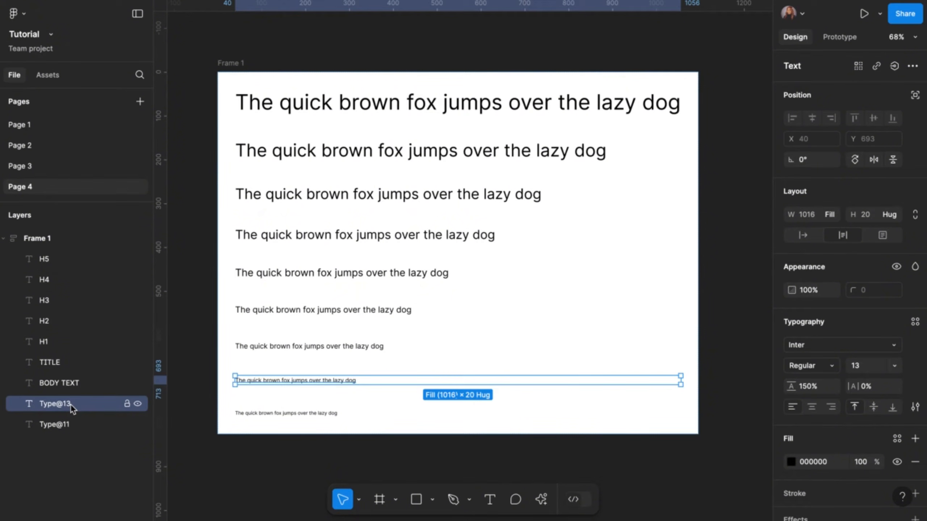
double_click(70, 404)
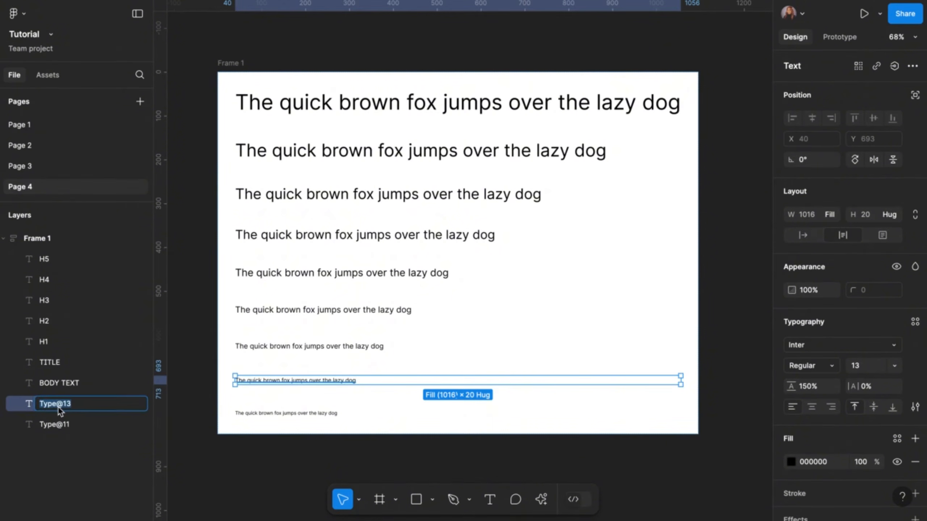
text(CAPTION 1)
click(54, 425)
double_click(55, 425)
text(CA)
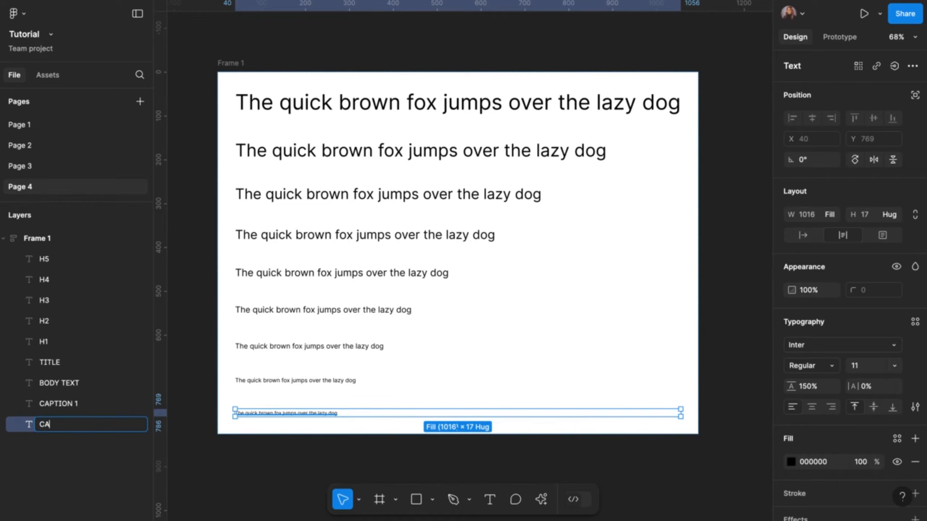
text(PTION 2)
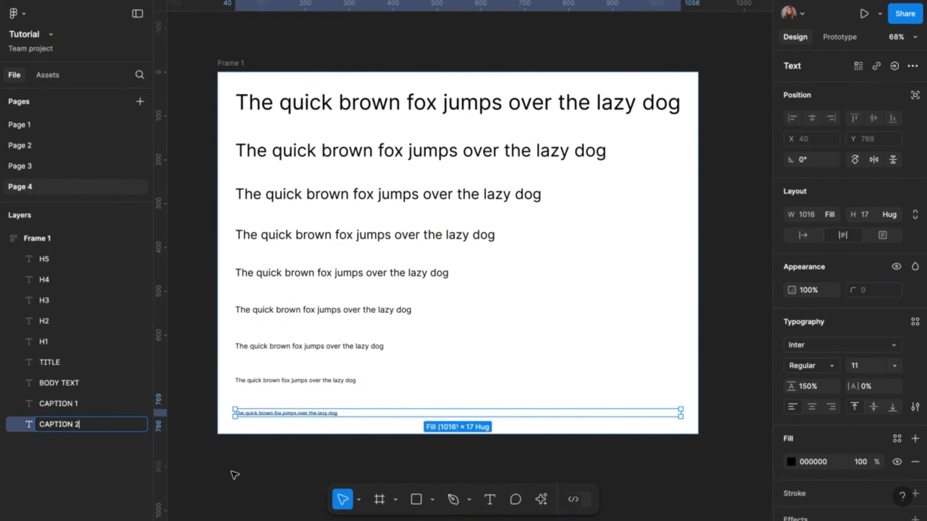
click(245, 473)
scroll(248, 473, down, 2)
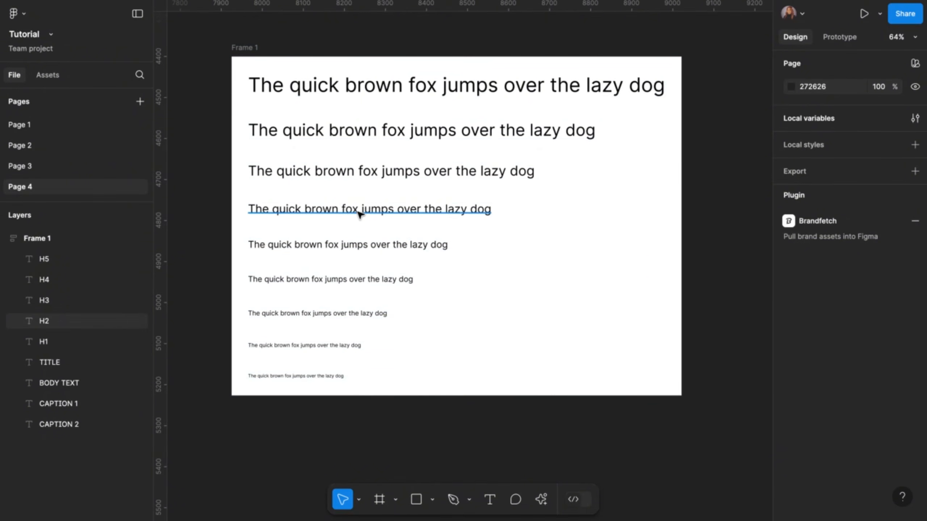
click(395, 92)
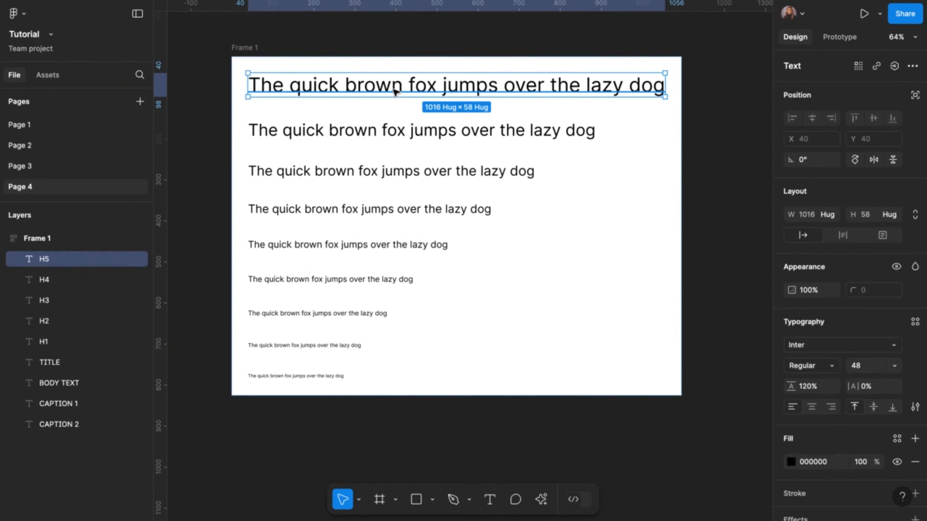
shift+click(375, 136)
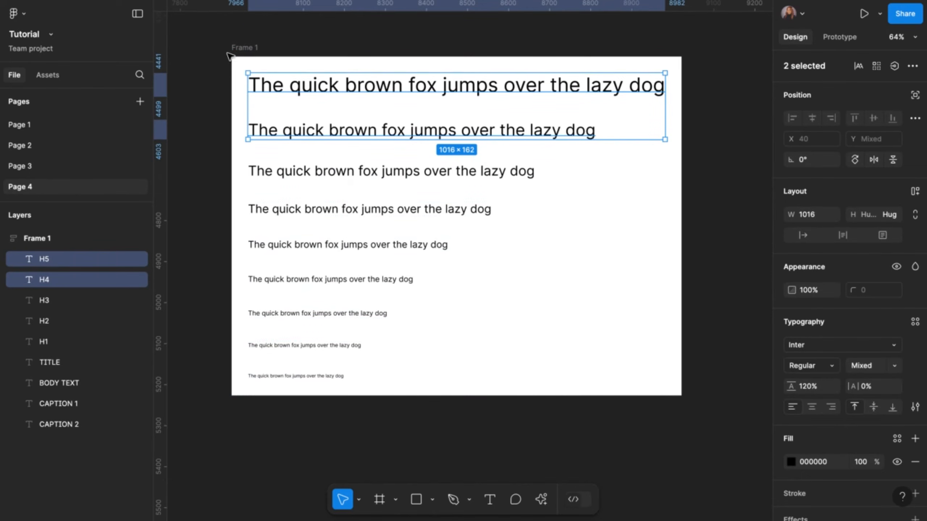
shift+click(359, 175)
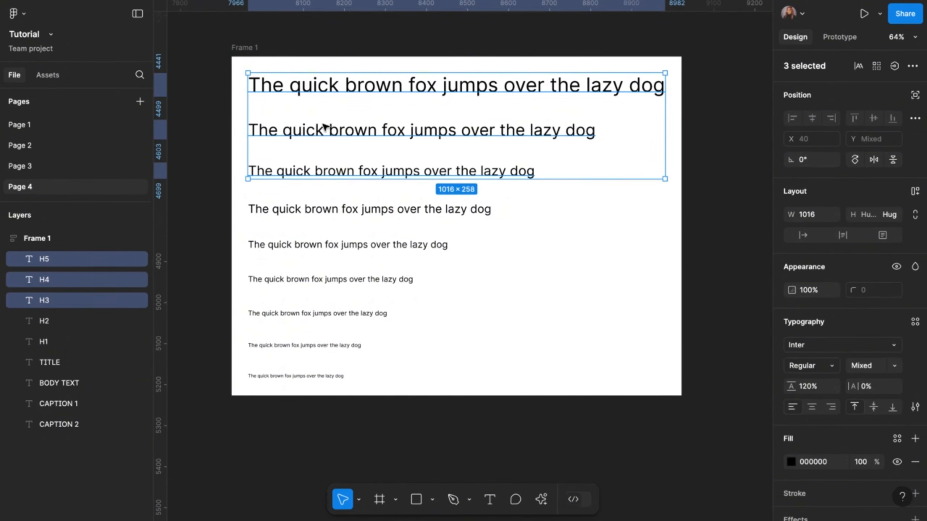
Step: Select all the text layers inside Frame 1 and duplicate them within the frame
click(245, 47)
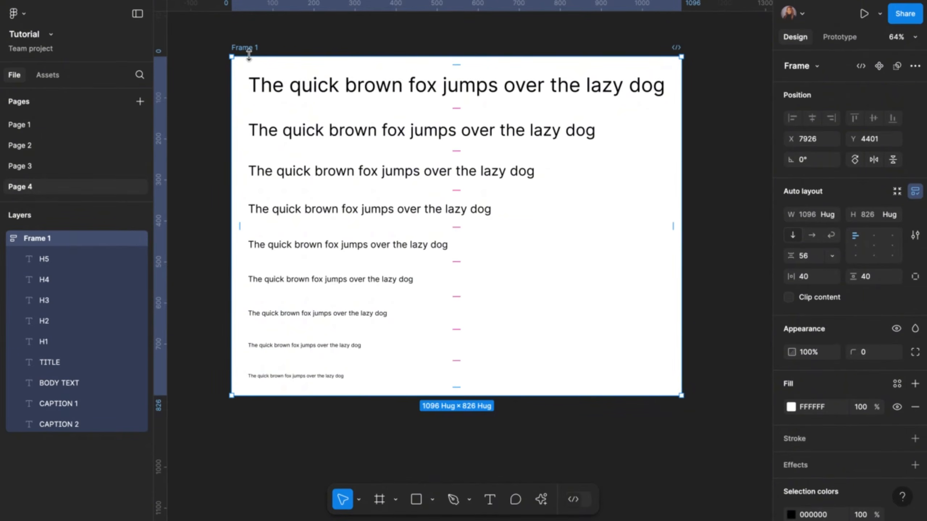
key(Return)
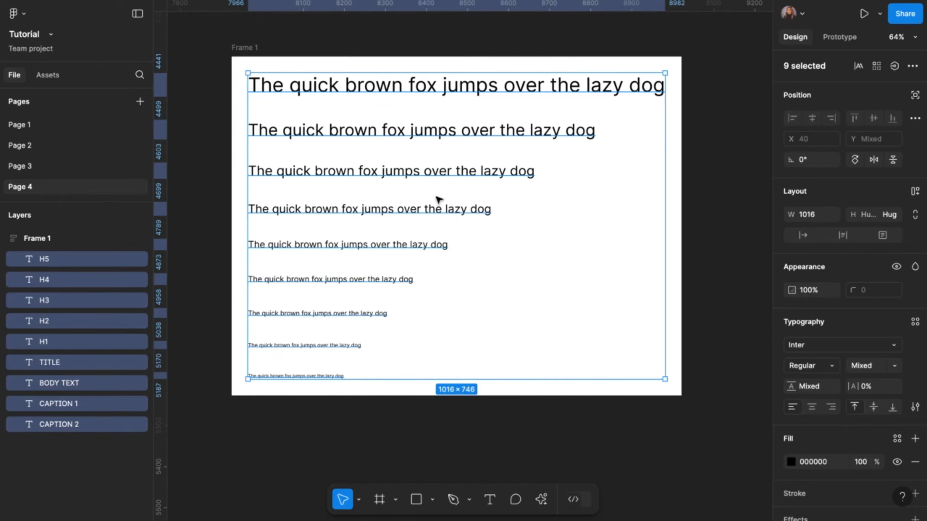
key(ctrl+d)
scroll(439, 200, down, 5)
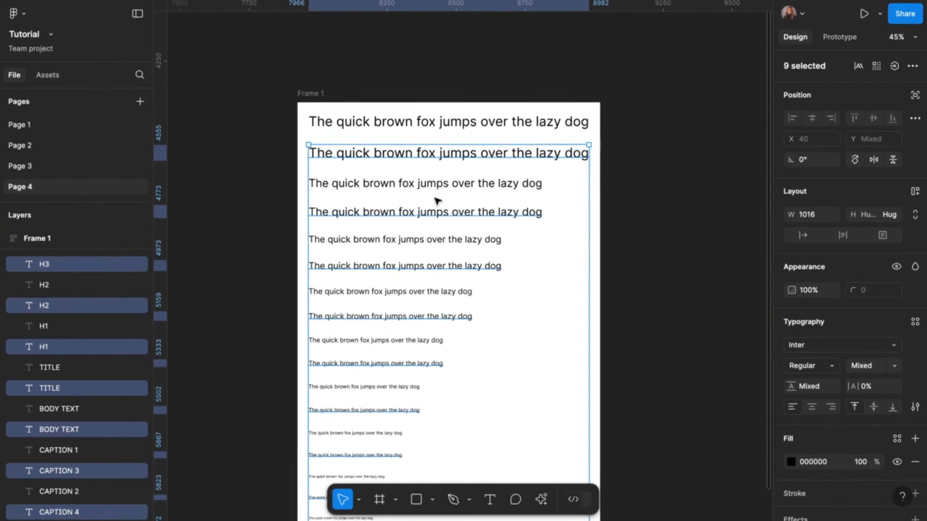
scroll(375, 71, up, 1)
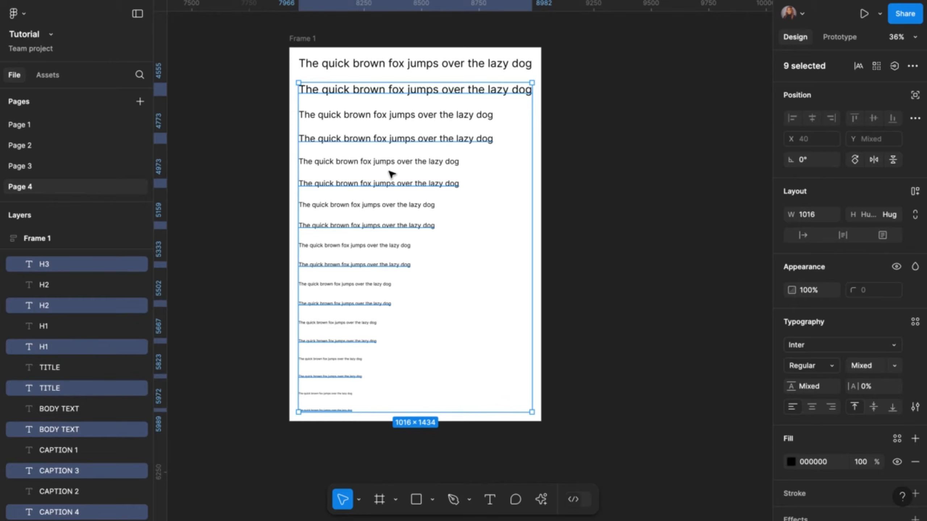
Step: Batch-rename the duplicated text layers, keeping each current name and adding a space and BOLD after it
key(ctrl+r)
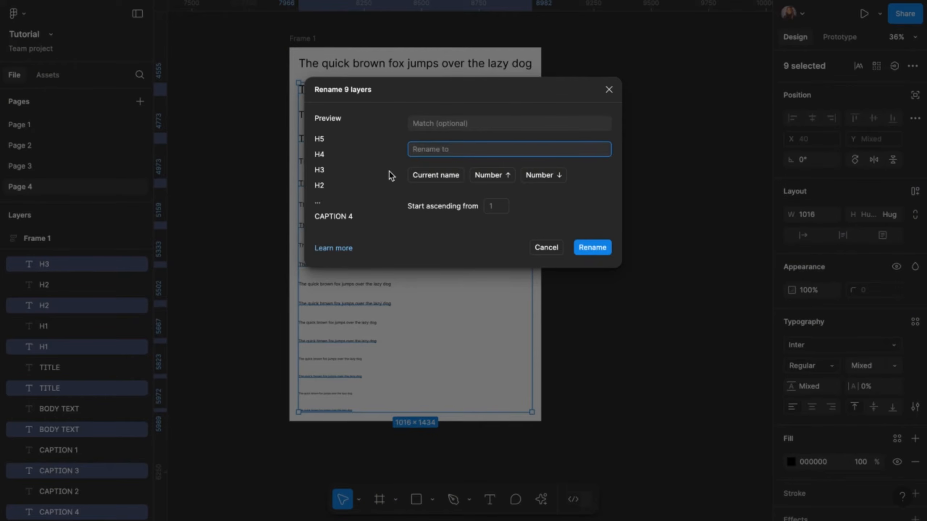
click(449, 177)
text(BOLD)
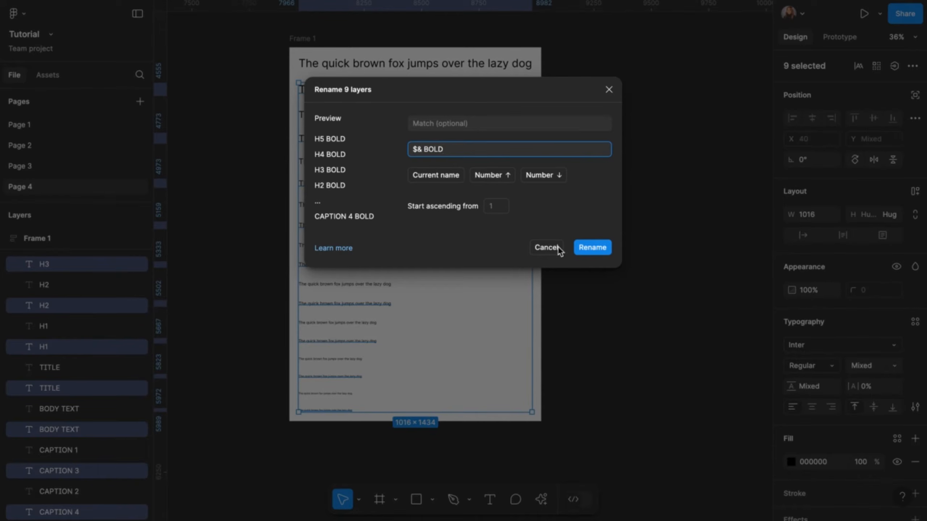
click(592, 248)
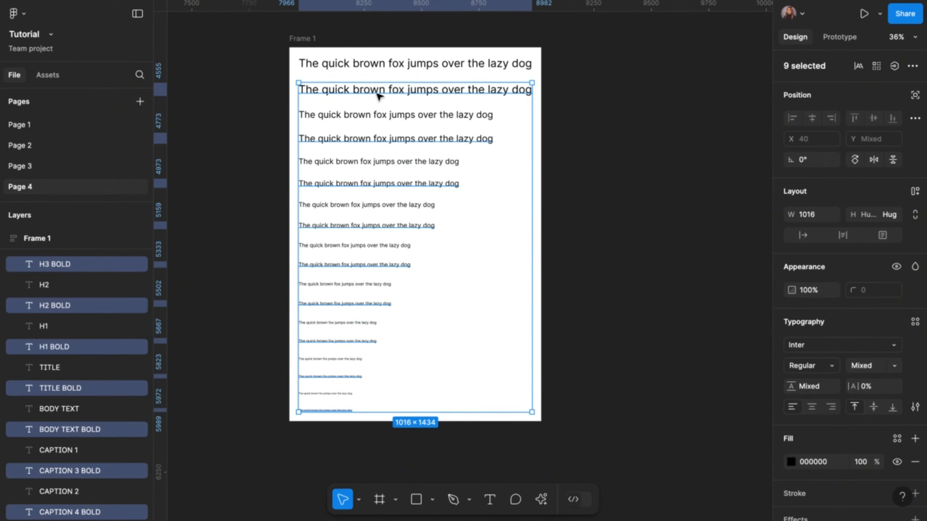
Step: Select the nine original text lines, H5 through CAPTION 2, and batch-rename them to their current name followed by REGULAR
click(390, 67)
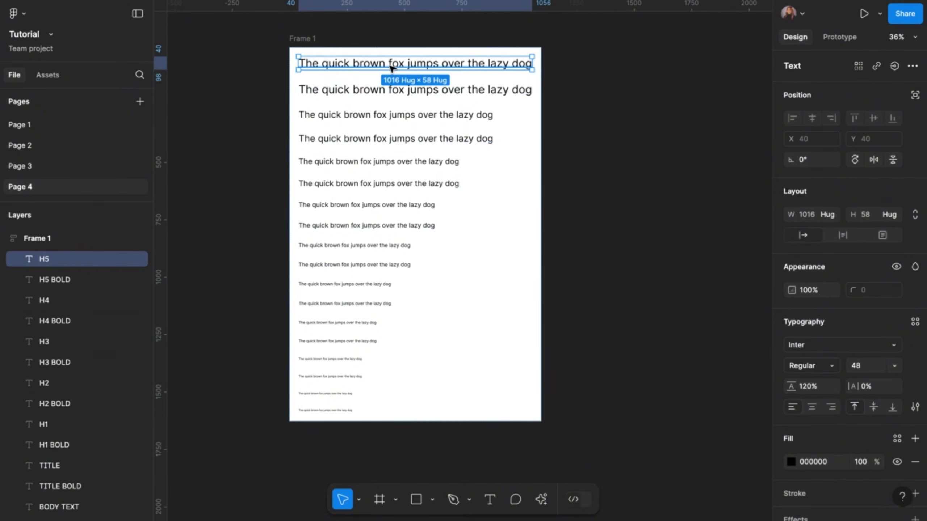
shift+click(370, 116)
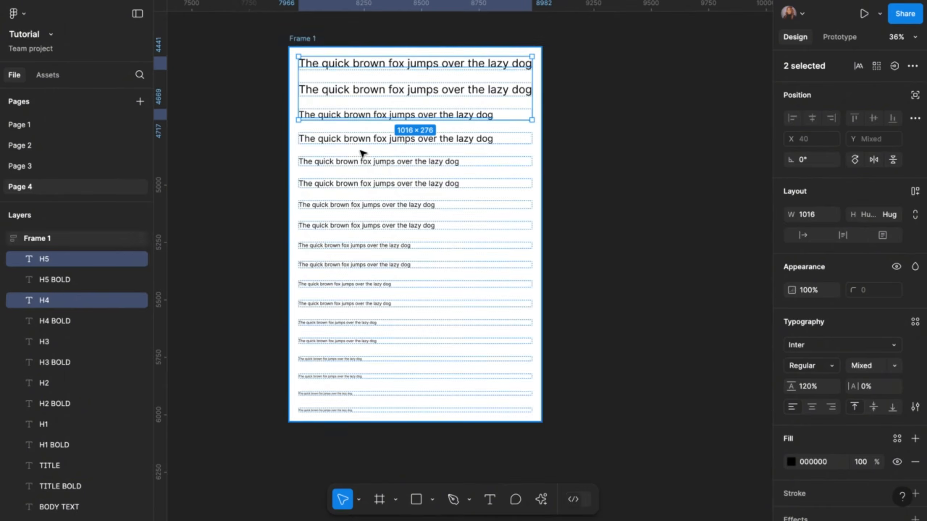
shift+click(357, 162)
shift+click(356, 206)
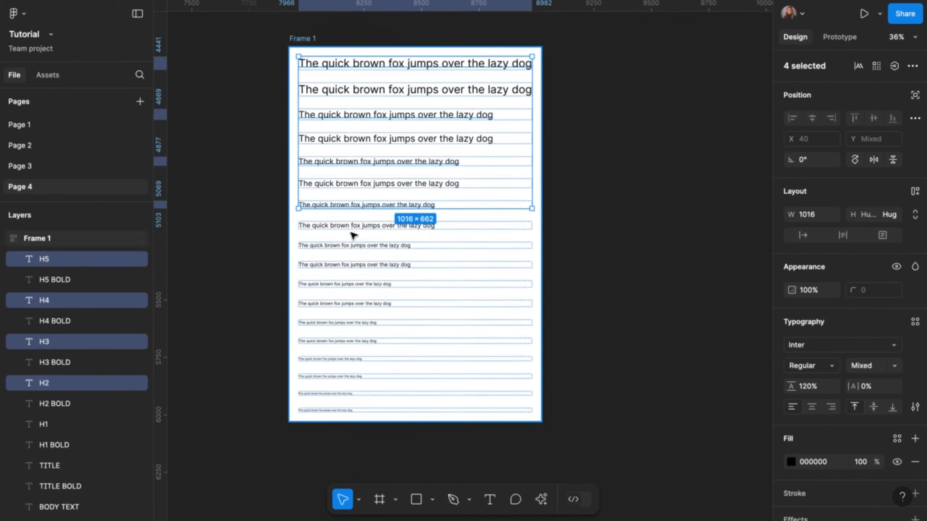
shift+click(351, 245)
shift+click(347, 285)
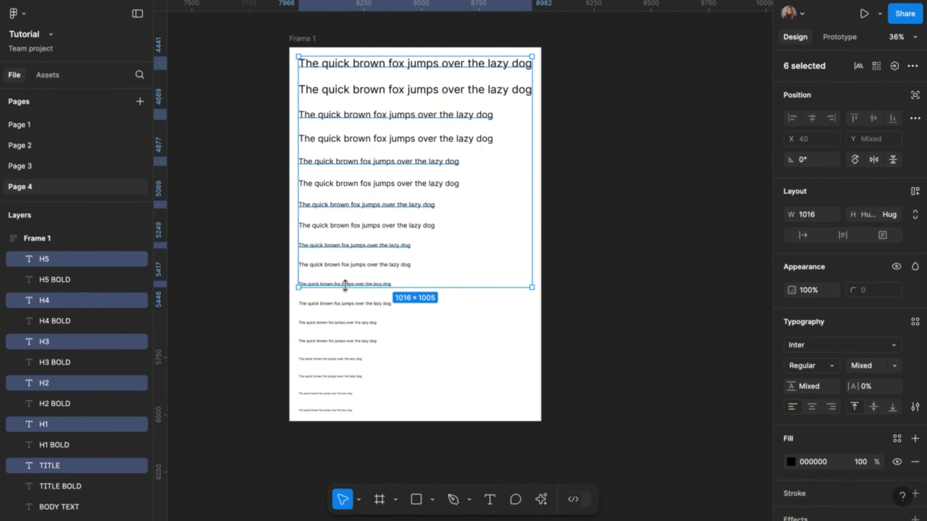
shift+click(340, 322)
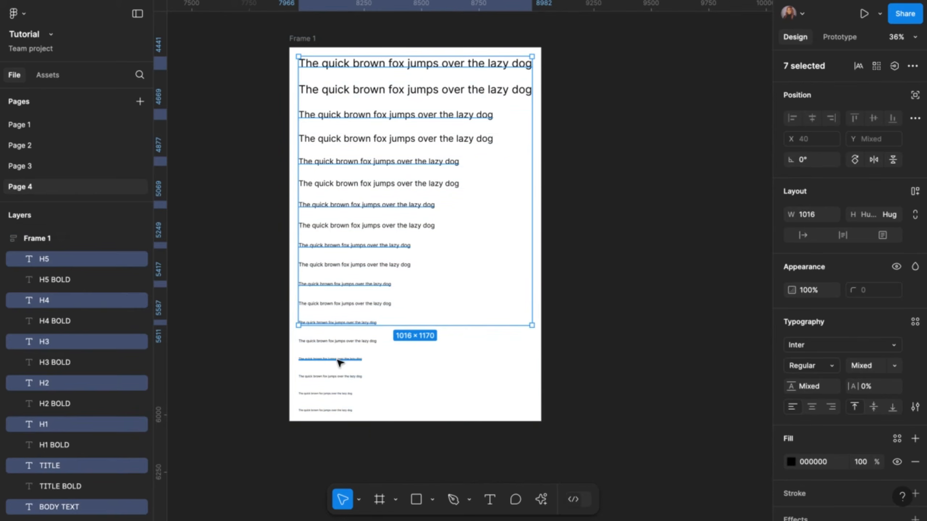
shift+click(339, 360)
shift+click(335, 394)
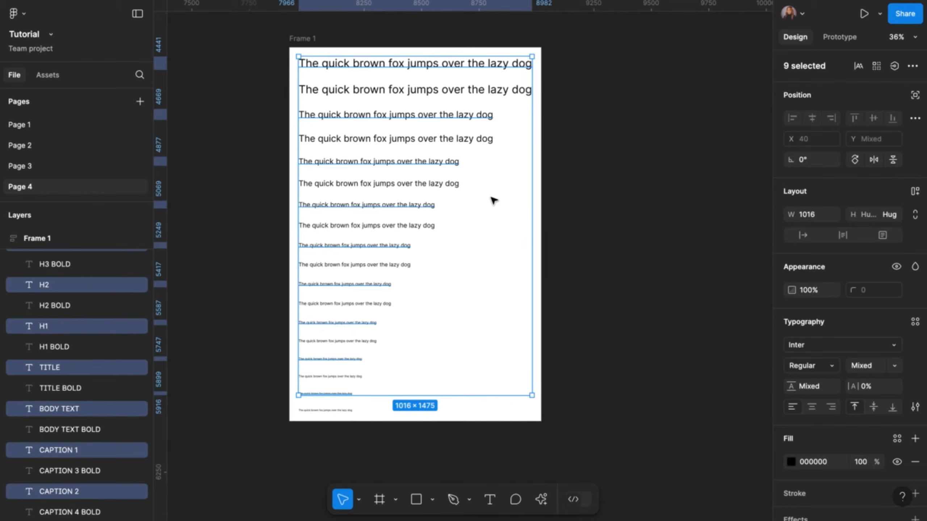
key(ctrl+r)
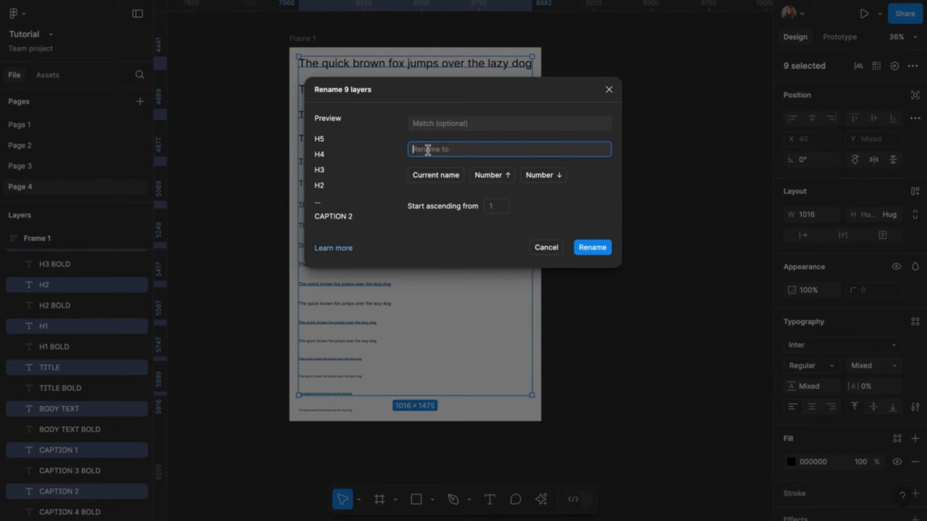
click(451, 178)
text(REGULAR)
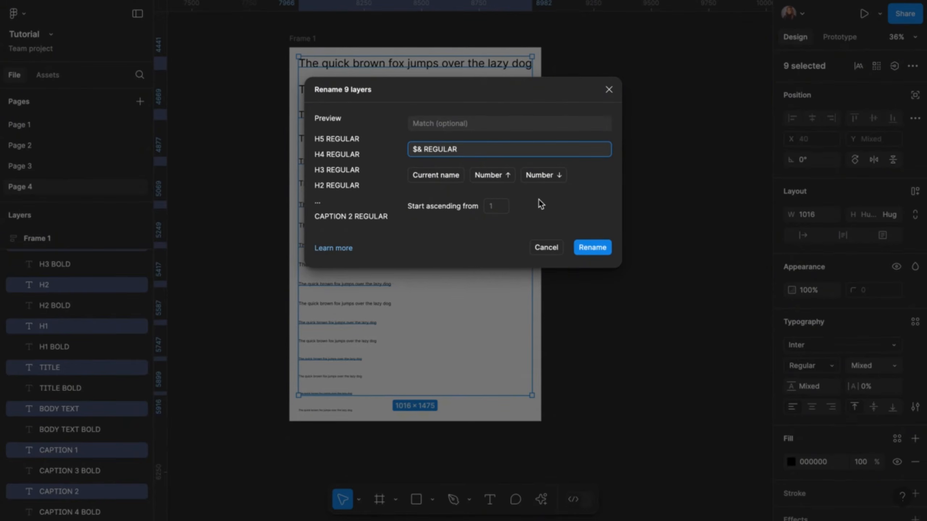
click(593, 248)
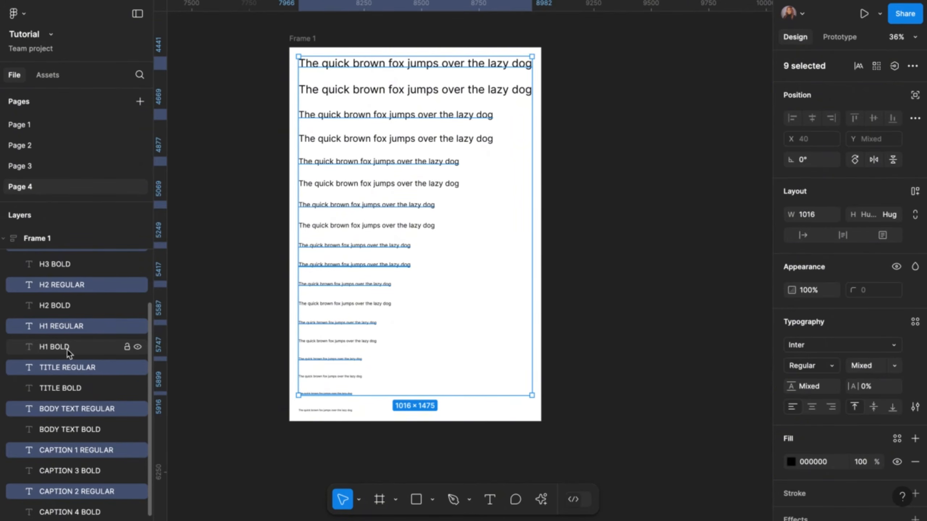
click(454, 68)
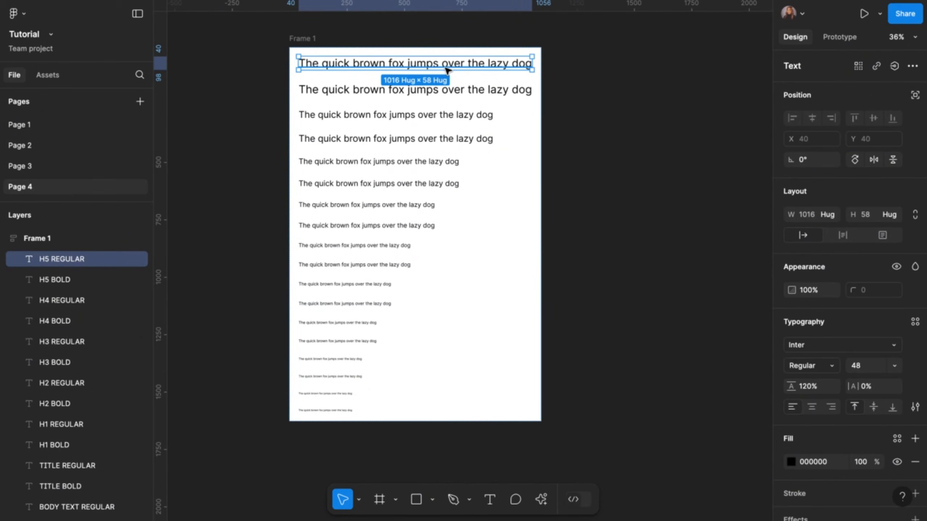
shift+click(352, 94)
shift+click(350, 115)
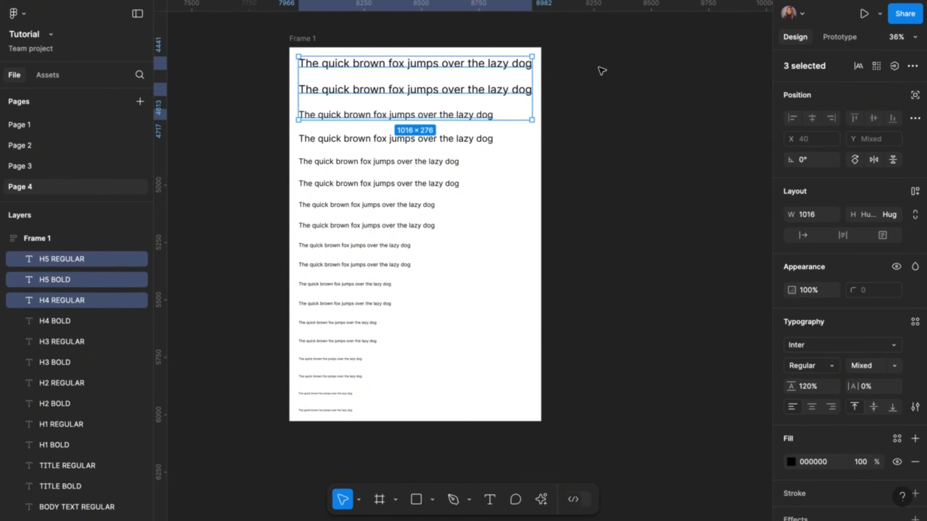
click(599, 69)
Step: Set the font of all ten heading lines, H5 REGULAR through H1 BOLD, to DM Serif Text in the Regular style
click(328, 66)
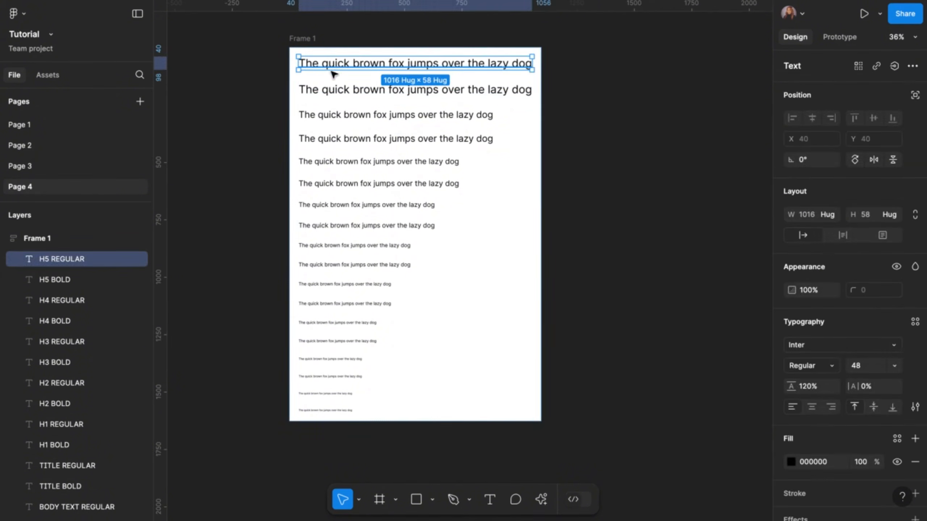
shift+click(338, 92)
shift+click(341, 116)
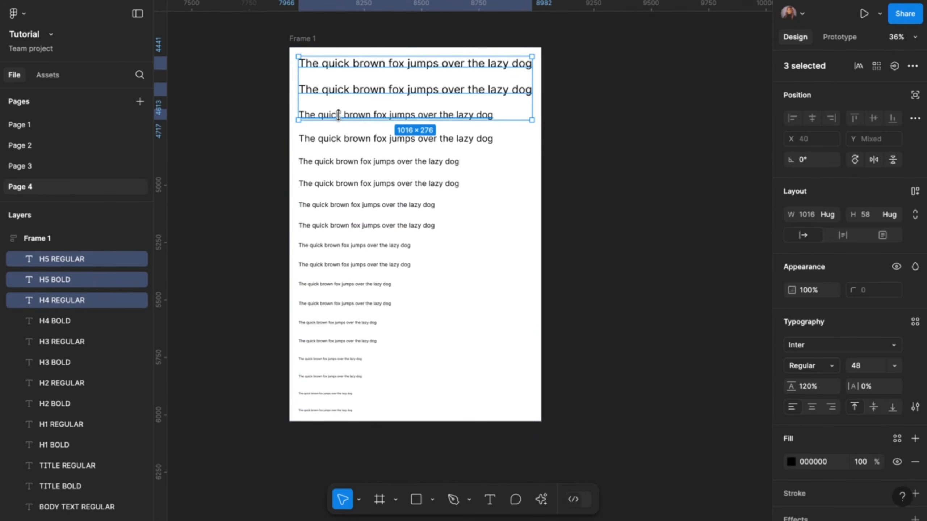
shift+click(340, 139)
shift+click(341, 162)
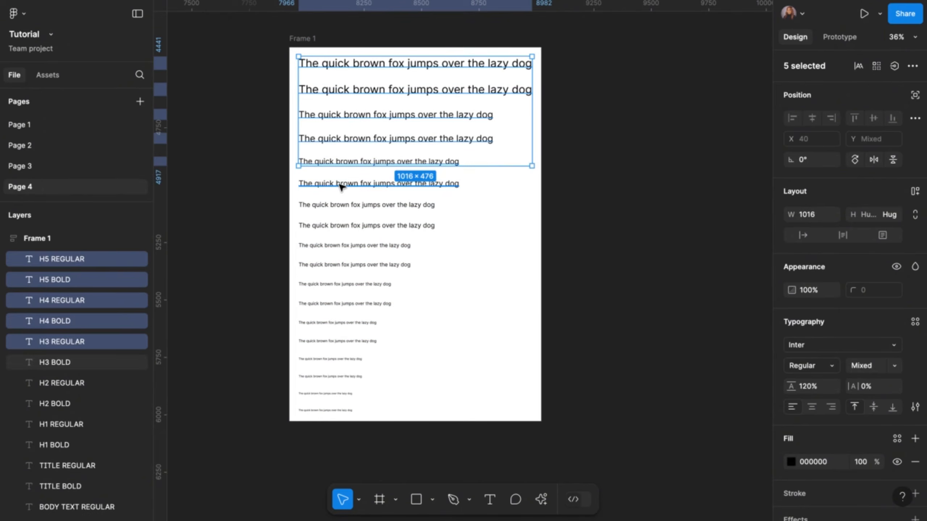
shift+click(339, 185)
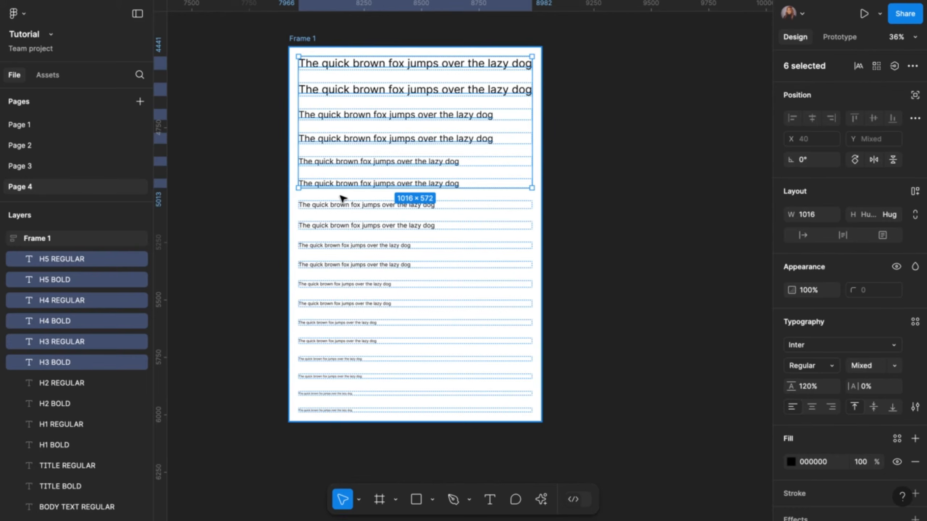
shift+click(342, 208)
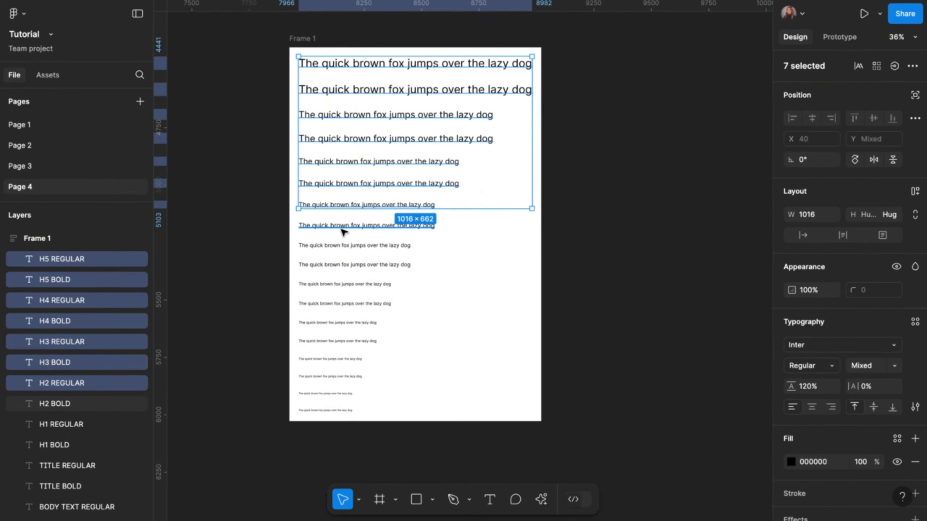
shift+click(343, 226)
shift+click(342, 249)
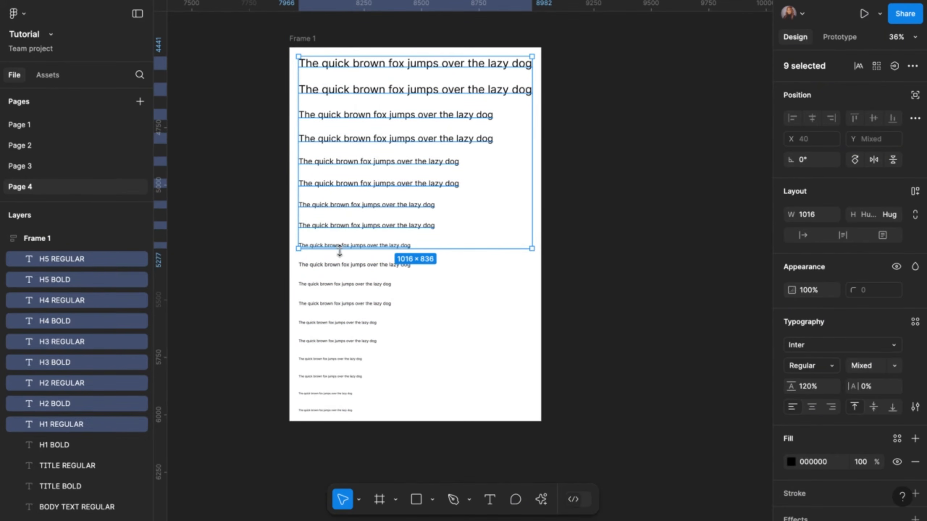
shift+click(341, 265)
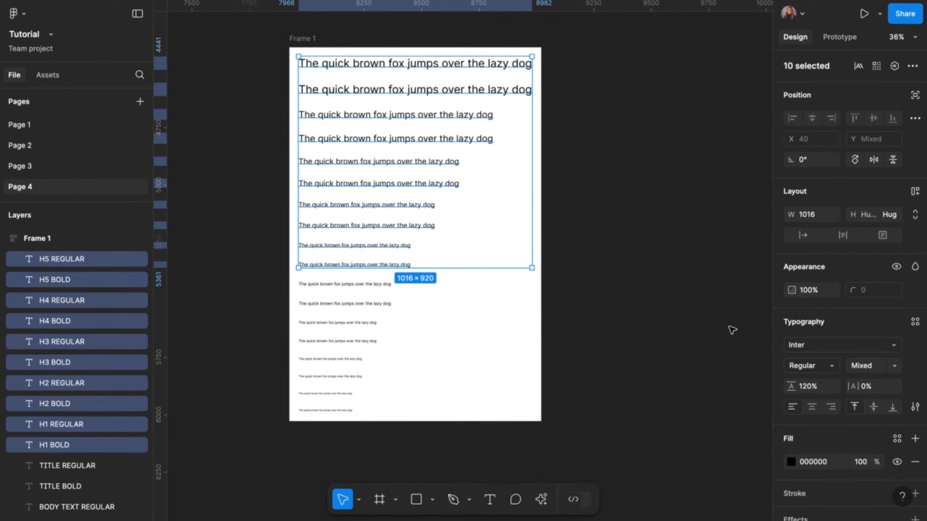
click(800, 346)
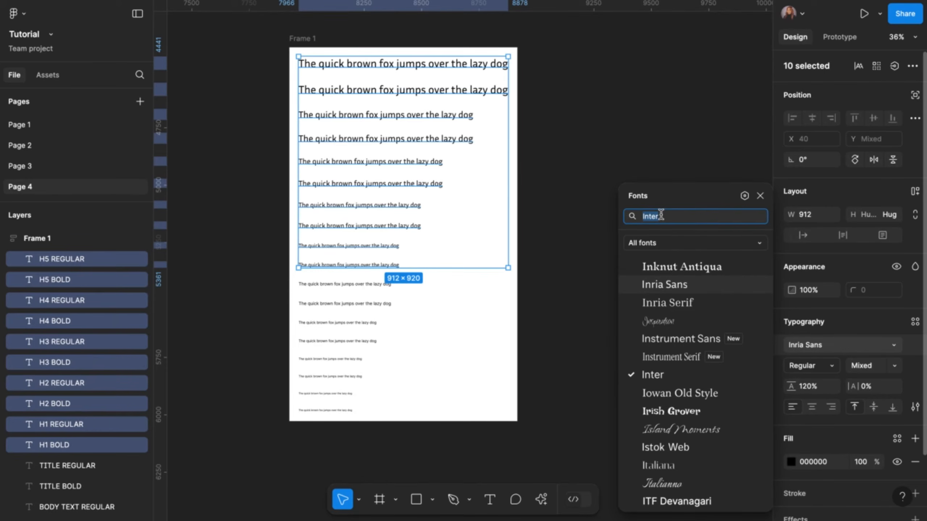
text(DM)
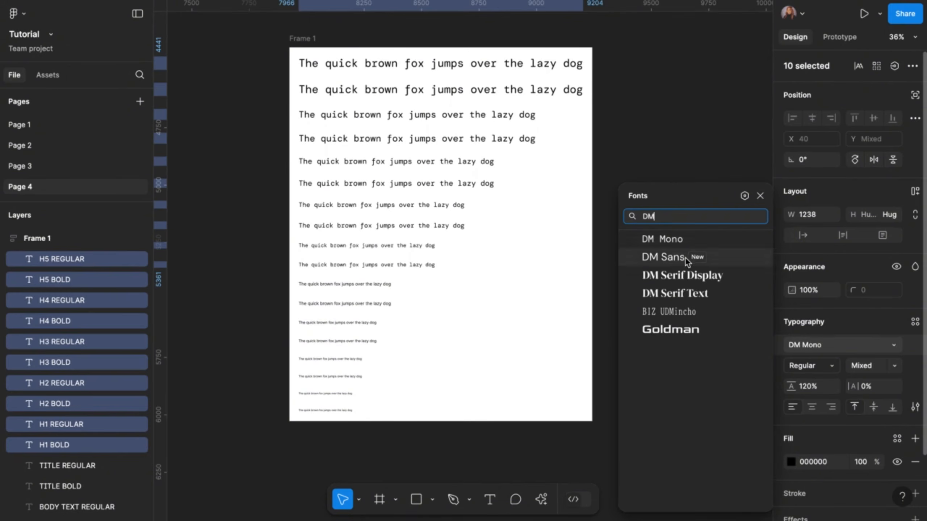
click(653, 296)
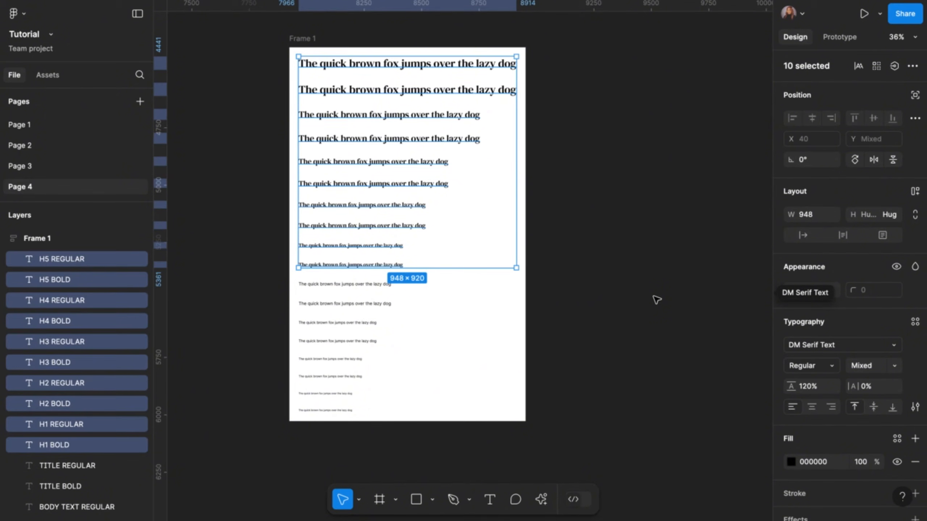
click(833, 366)
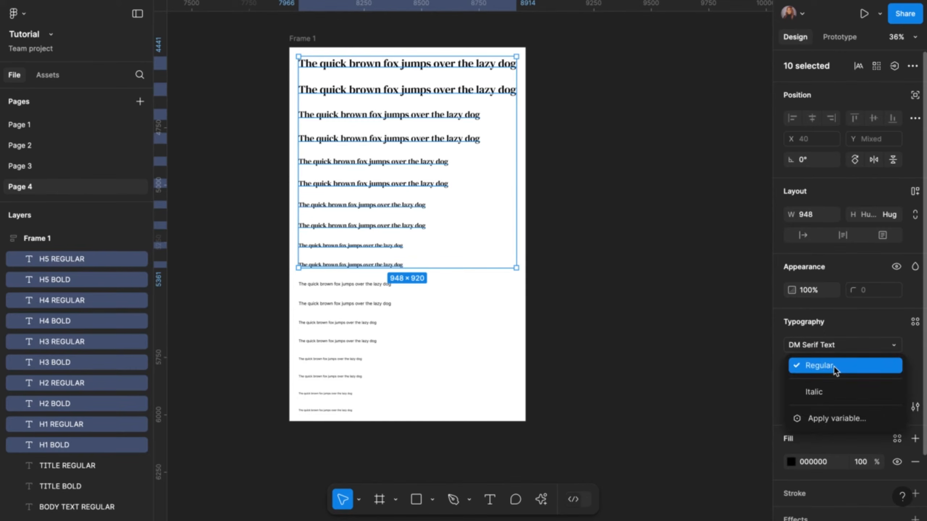
click(834, 365)
Step: Select the eight title, body text and caption lines to examine their typography settings against the headings, and clear the selection
click(311, 287)
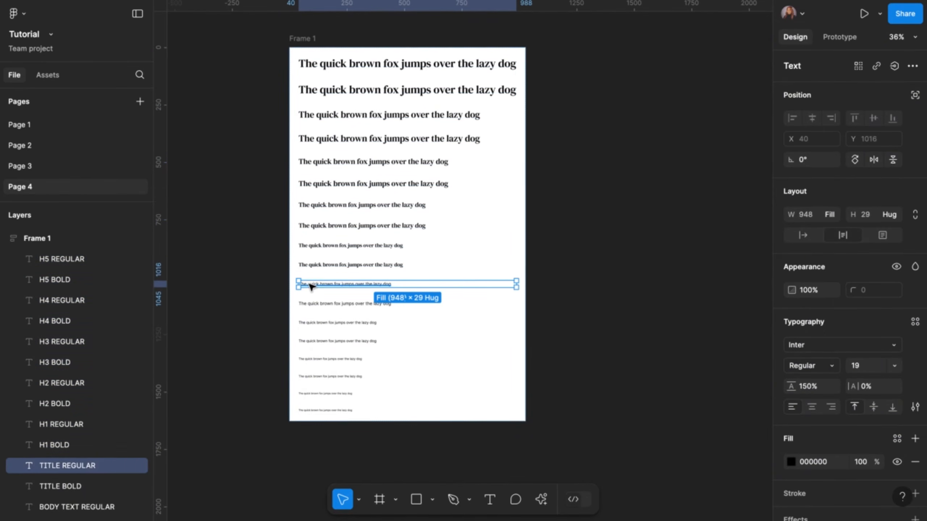
shift+click(318, 305)
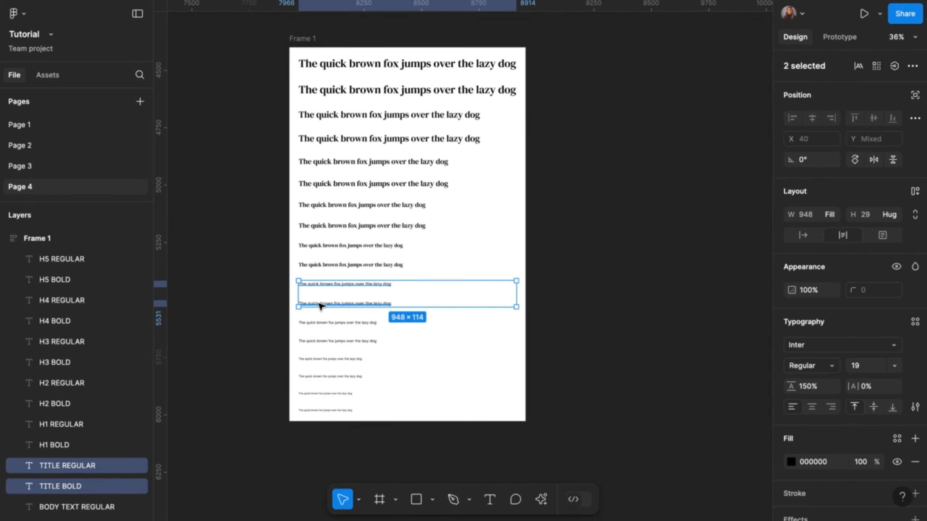
shift+click(323, 323)
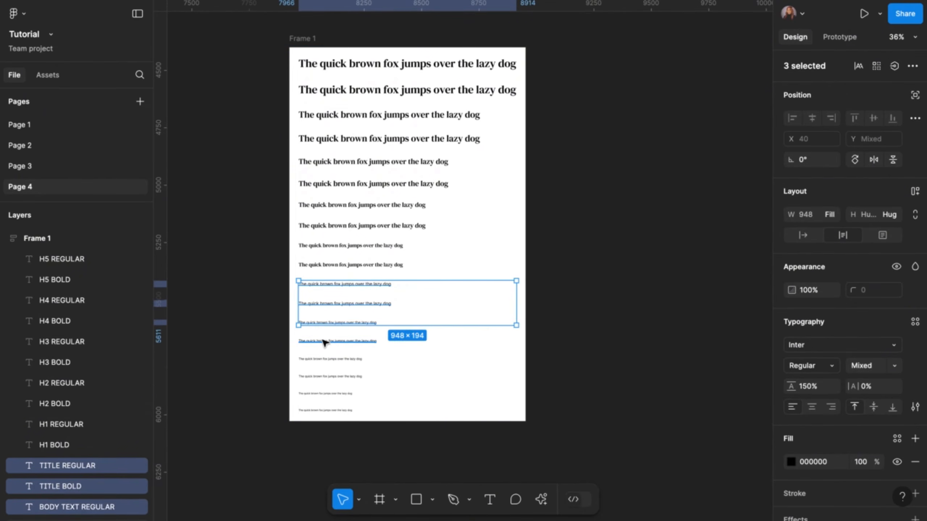
shift+click(324, 342)
shift+click(323, 361)
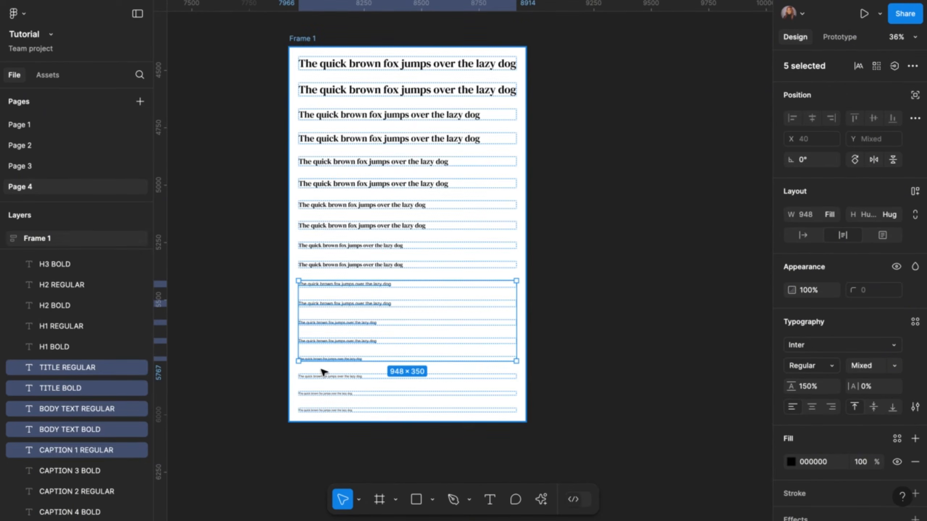
shift+click(321, 377)
shift+click(321, 394)
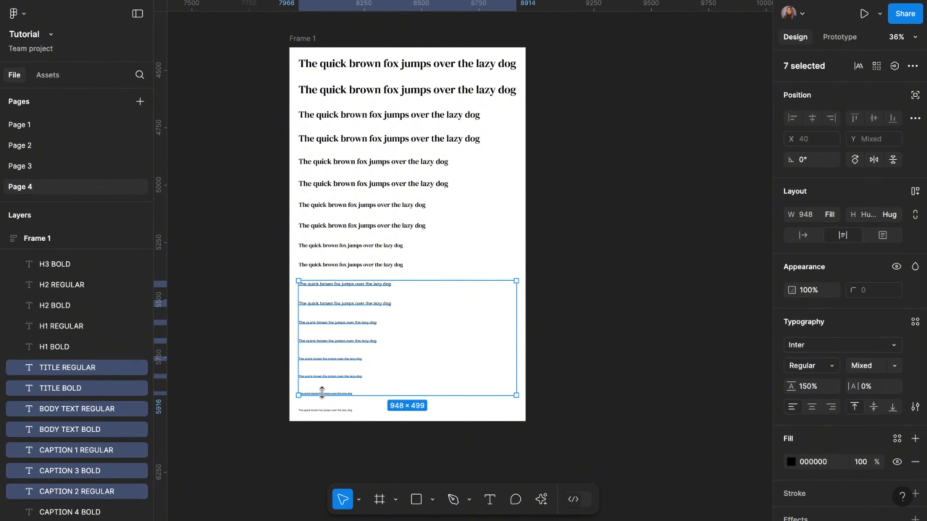
shift+click(321, 410)
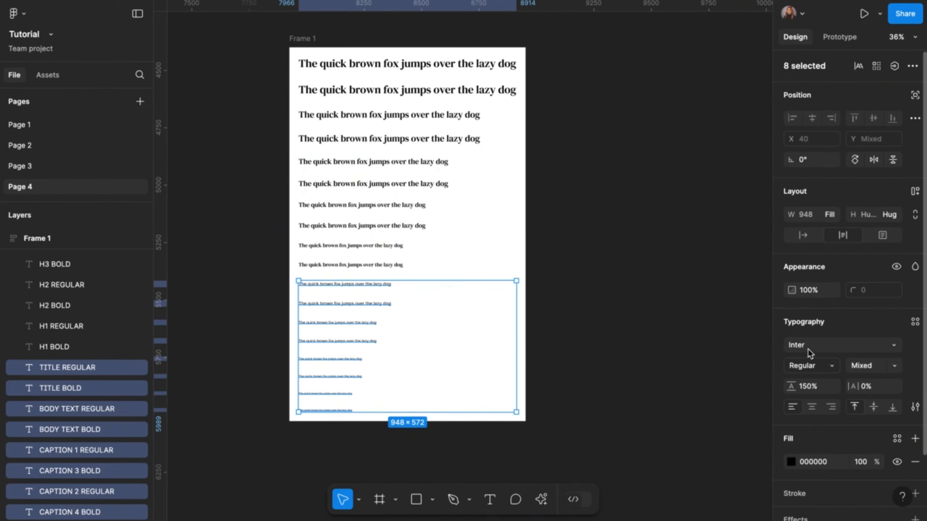
scroll(430, 297, up, 3)
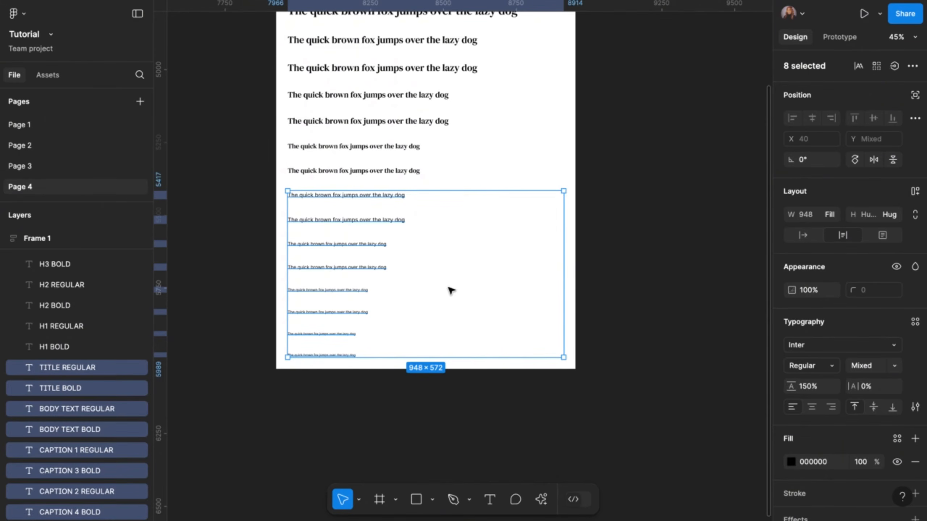
scroll(419, 245, up, 3)
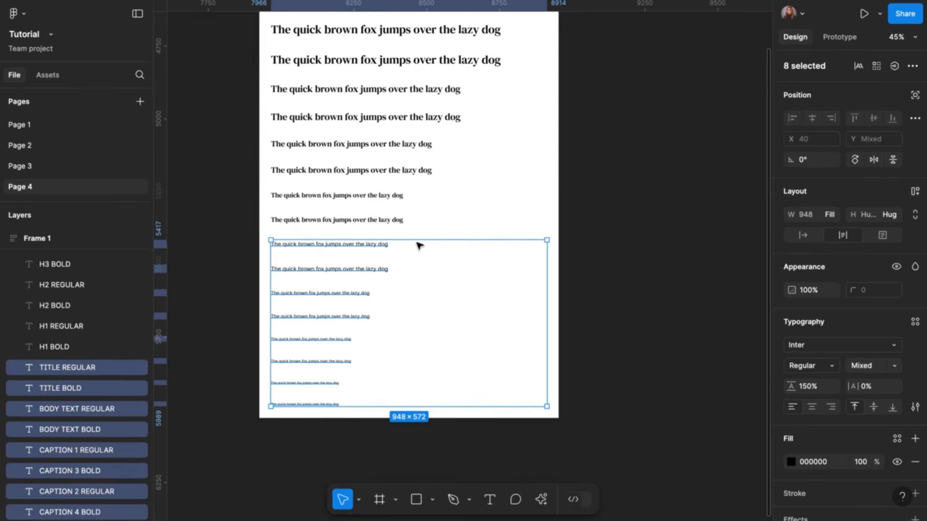
click(667, 223)
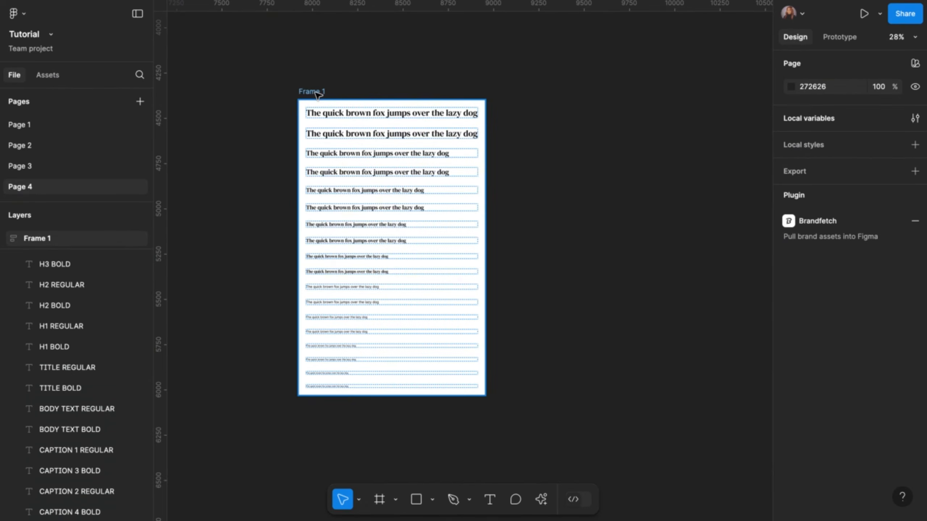
Step: Select all the text layers inside Frame 1 and generate text styles from them with the Styler plugin
click(317, 94)
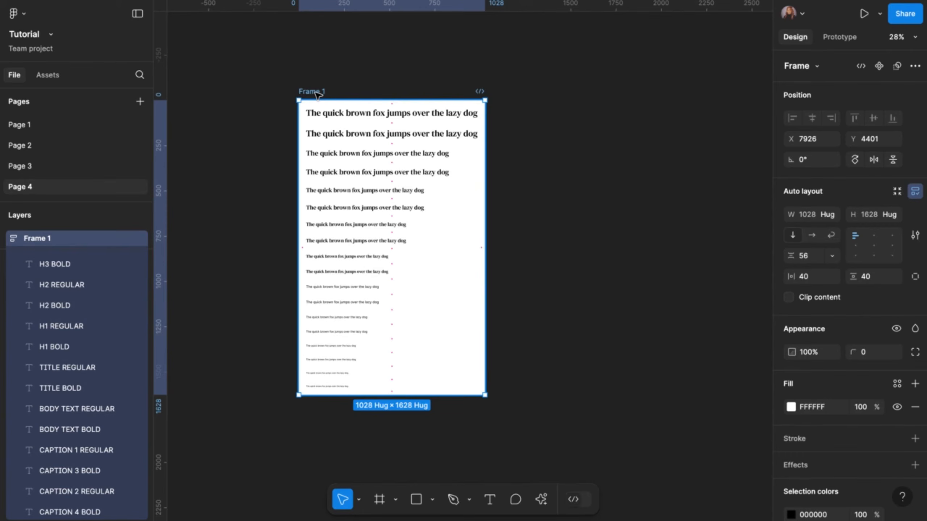
key(Return)
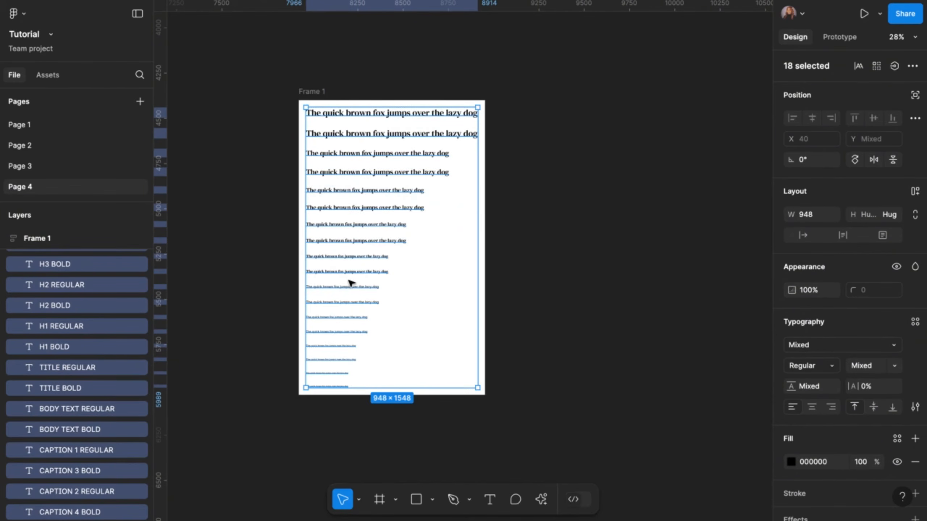
click(543, 507)
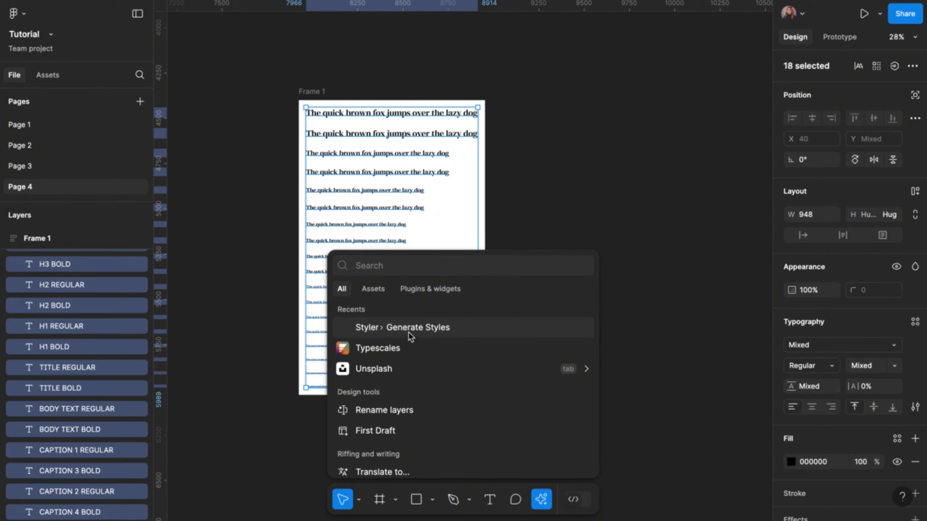
click(425, 289)
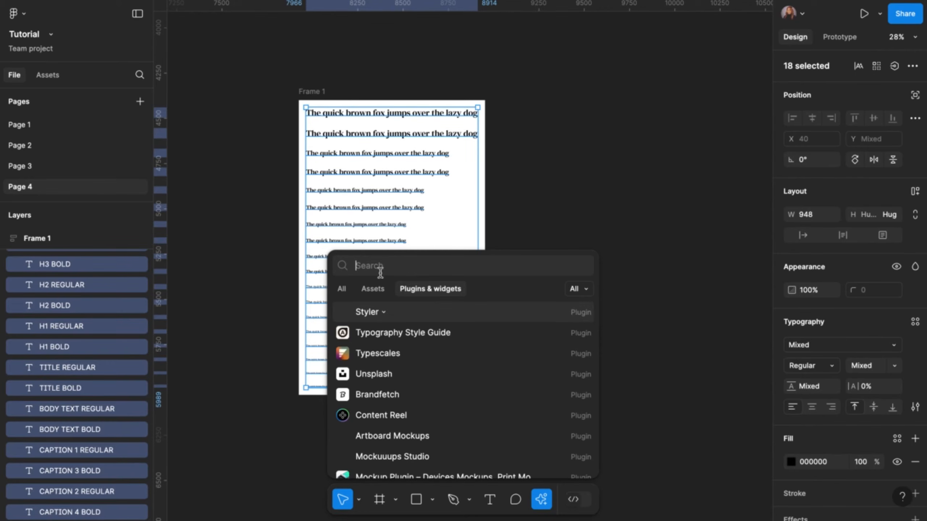
text(ST)
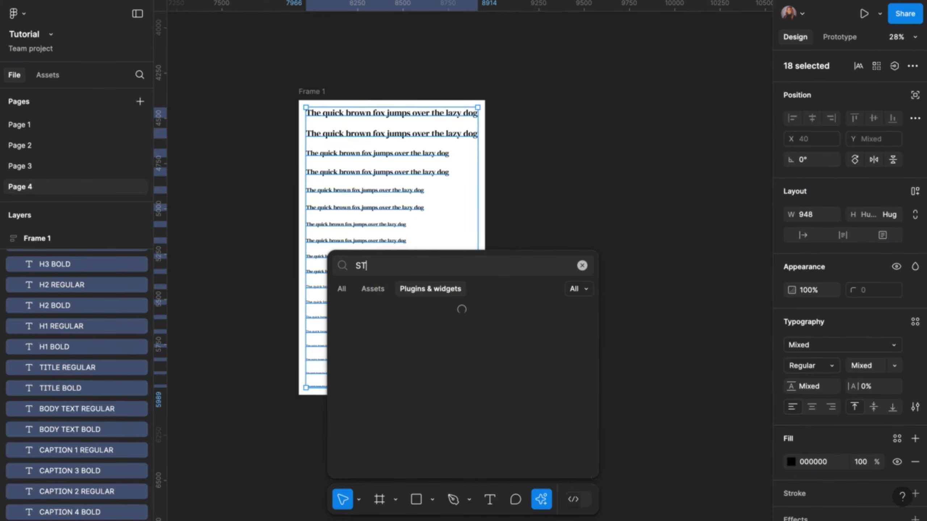
text(L)
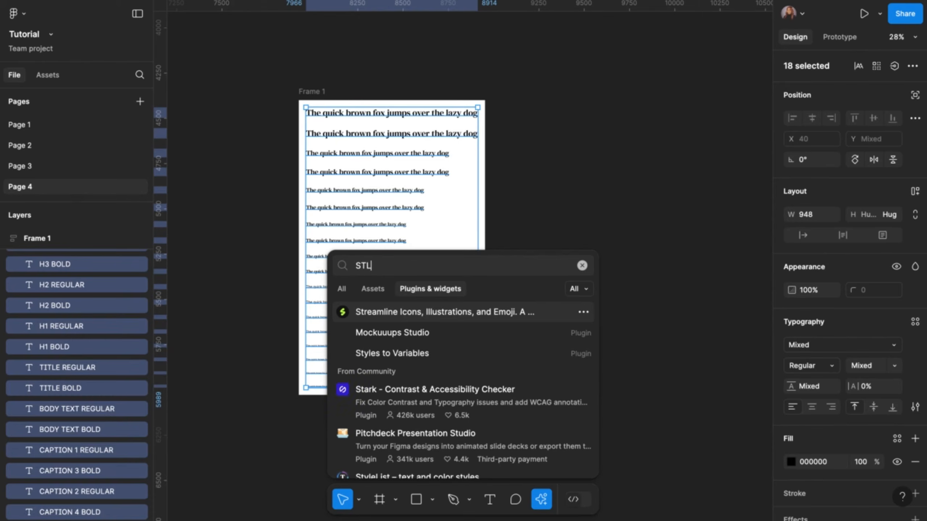
text(YER)
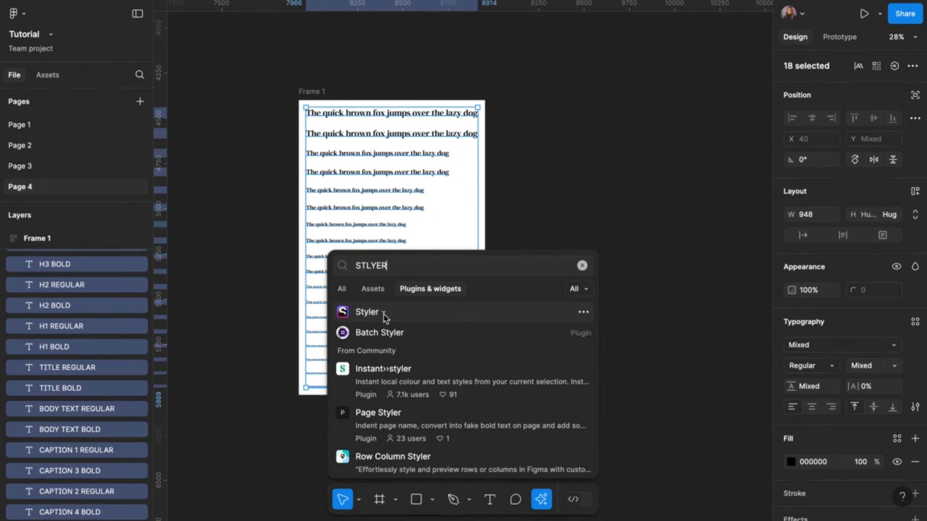
click(384, 313)
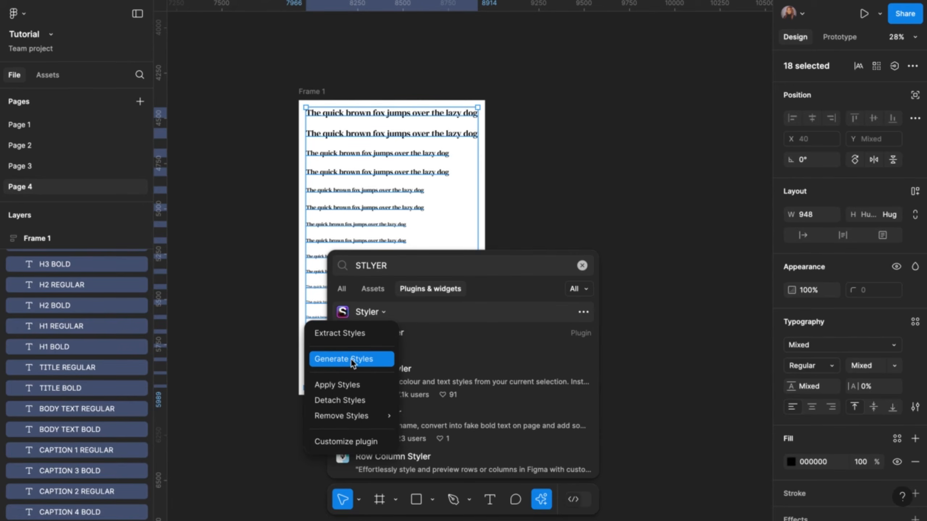
click(322, 361)
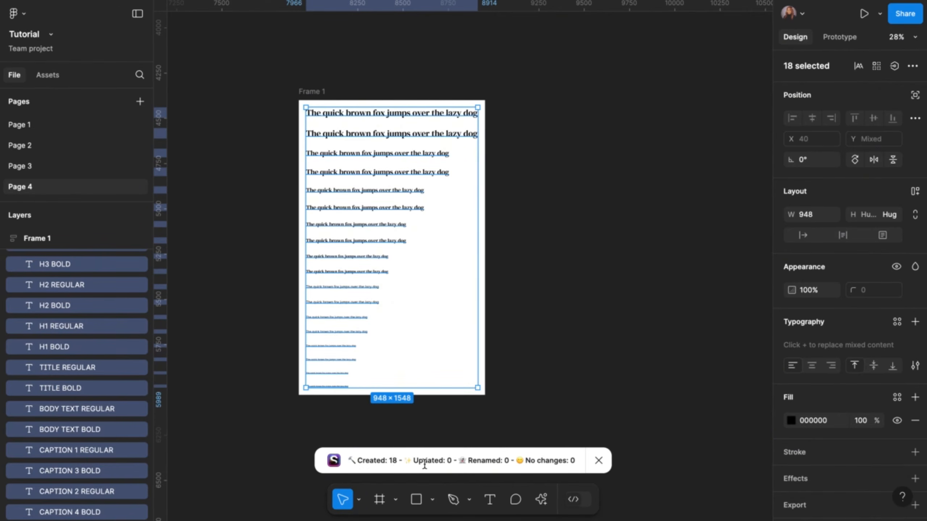
click(595, 318)
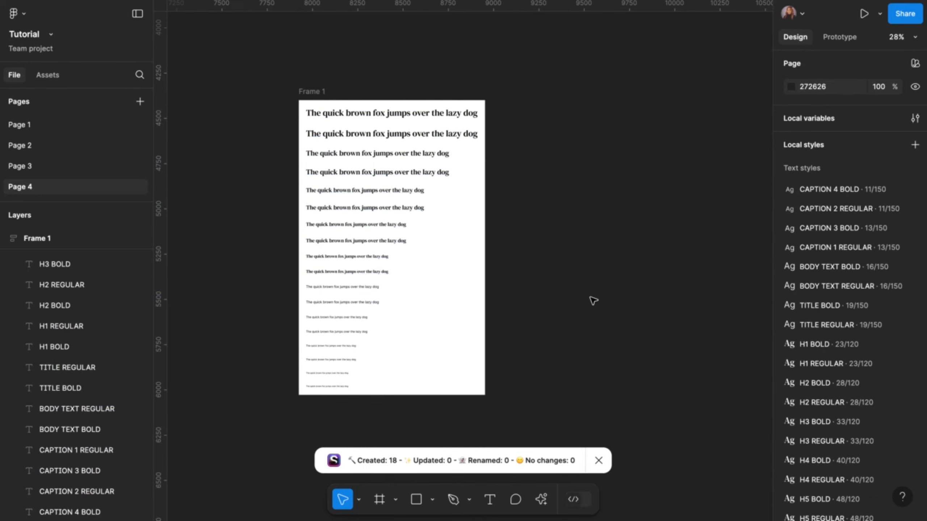
Step: Group the four caption text styles, CAPTION 4 BOLD through CAPTION 1 REGULAR, into a new folder named CAPTION
scroll(818, 369, down, 4)
scroll(829, 191, up, 5)
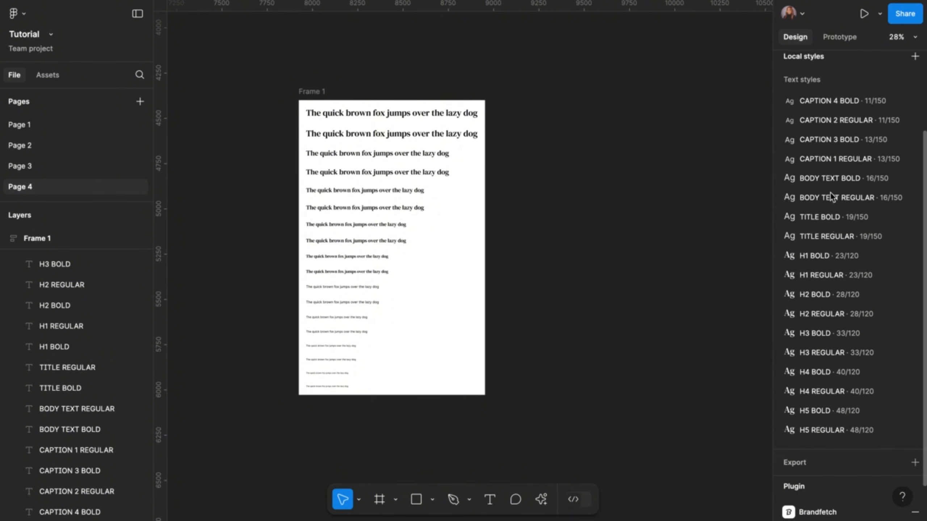
scroll(866, 350, down, 2)
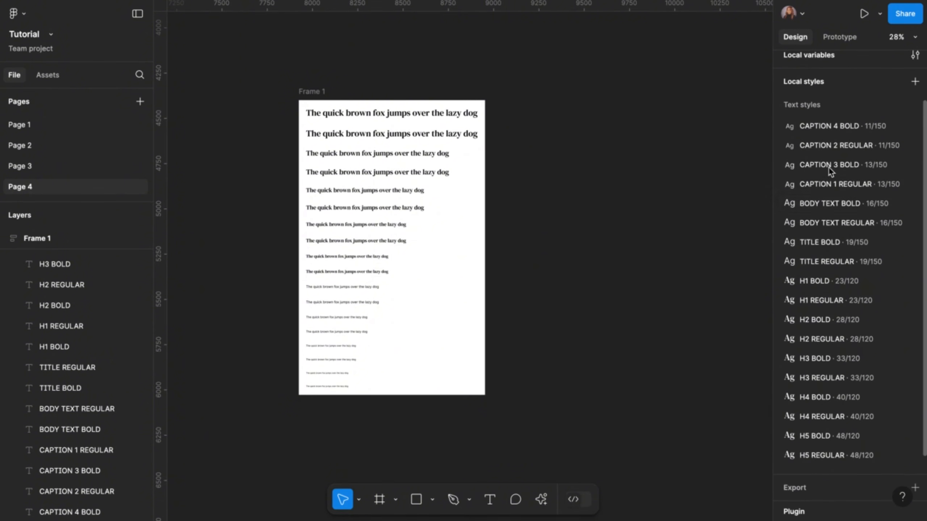
click(813, 123)
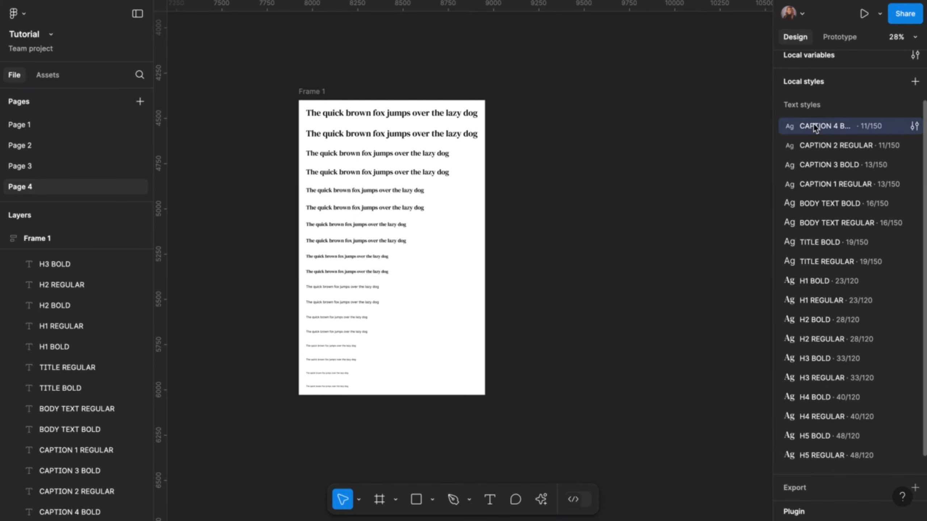
shift+click(825, 191)
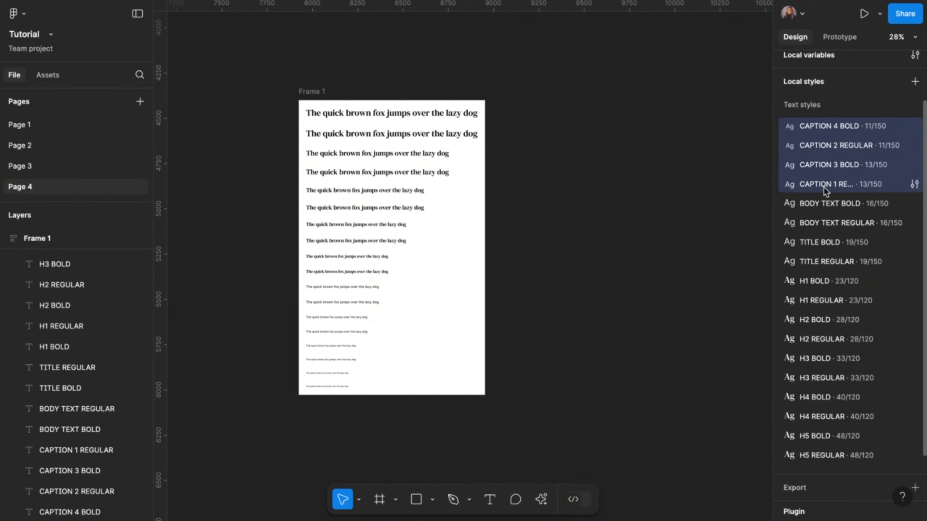
right_click(817, 183)
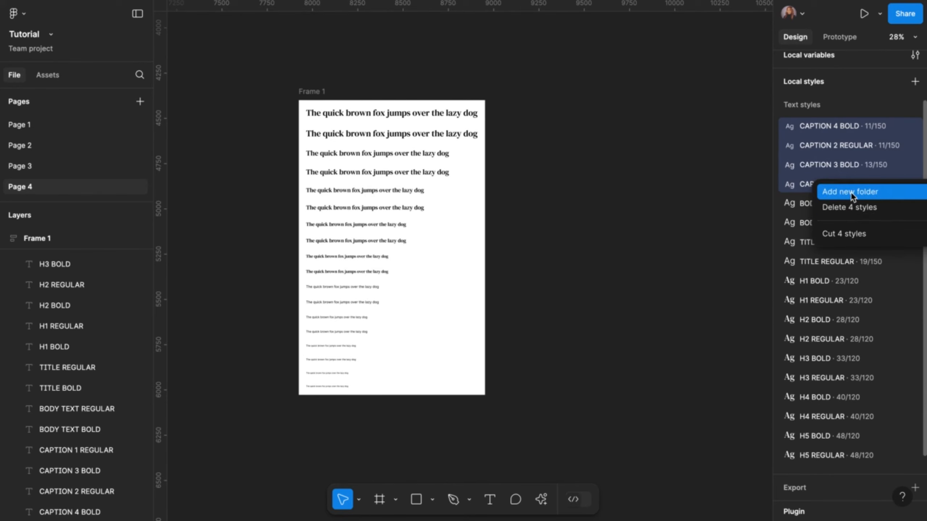
click(861, 194)
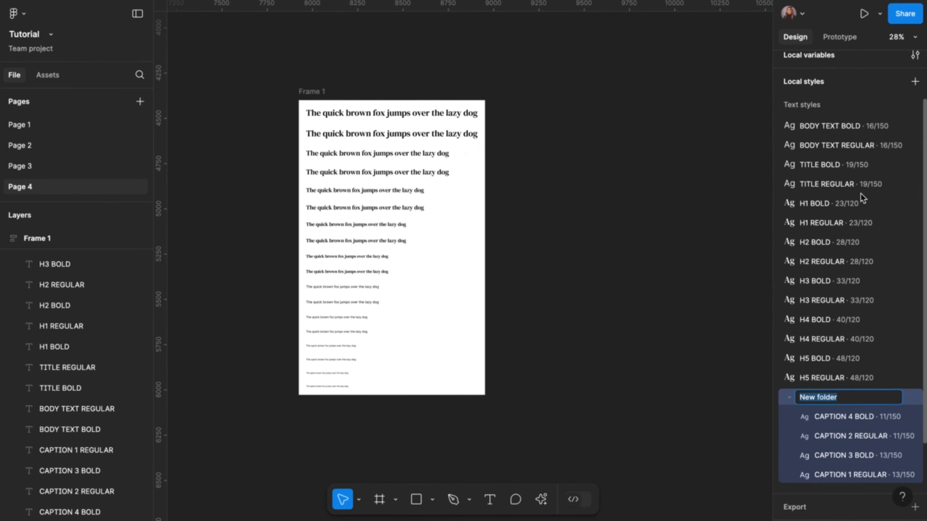
text(CAPTION)
key(Return)
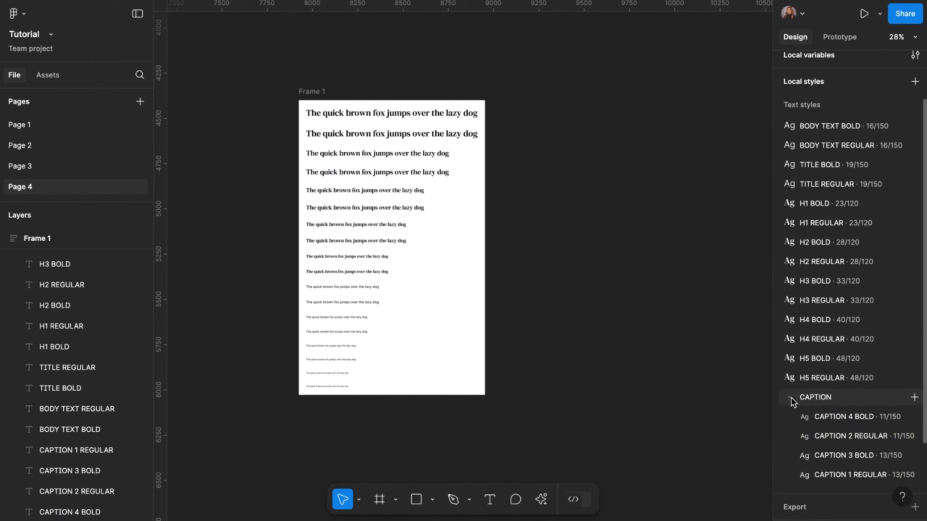
click(790, 397)
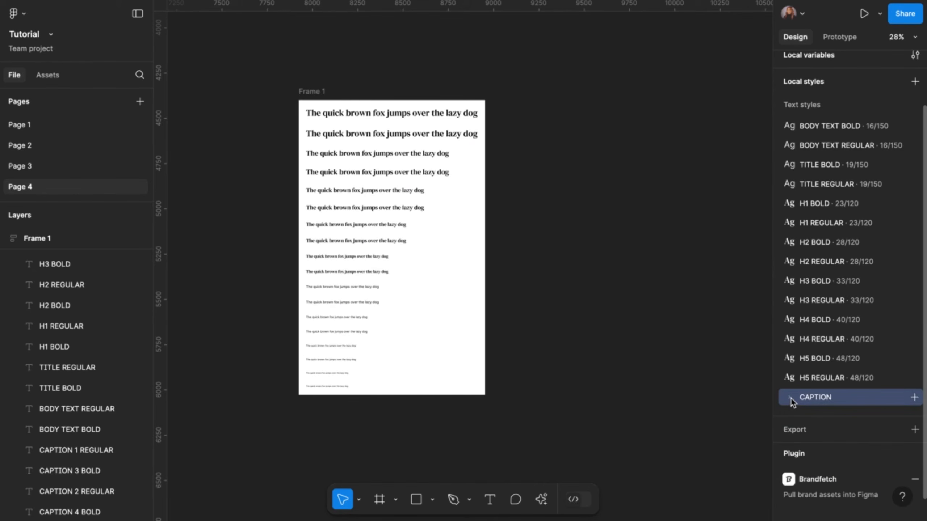
click(791, 398)
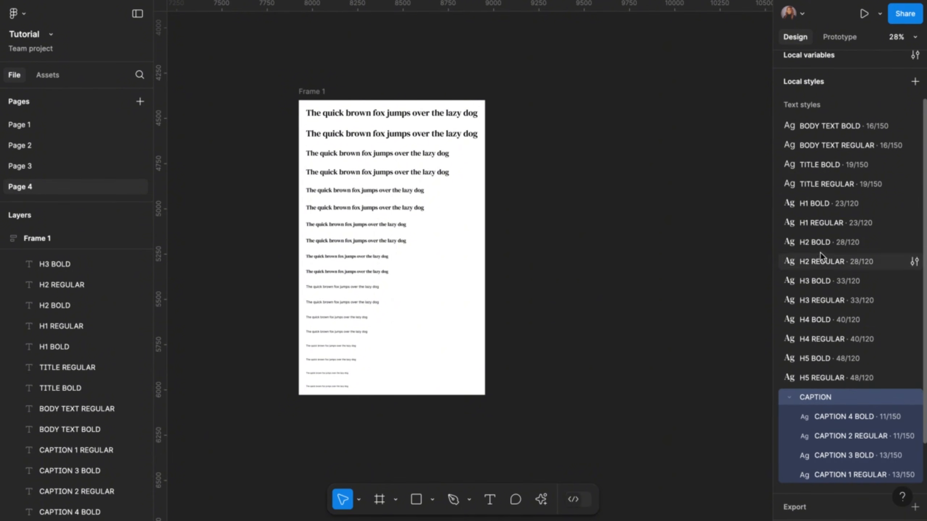
Step: Group the ten heading text styles, H1 BOLD through H5 REGULAR, into a new folder named HEADER, and collapse the HEADER and CAPTION folders
click(809, 204)
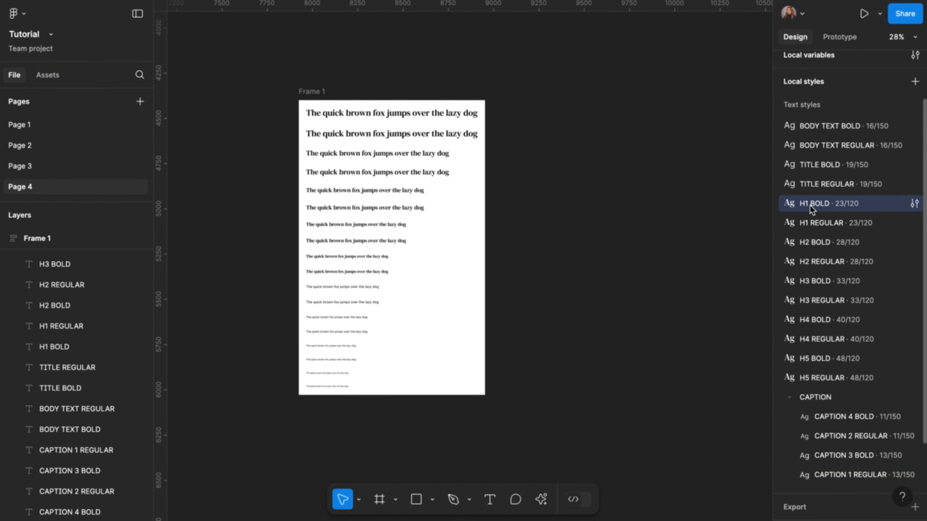
shift+click(813, 378)
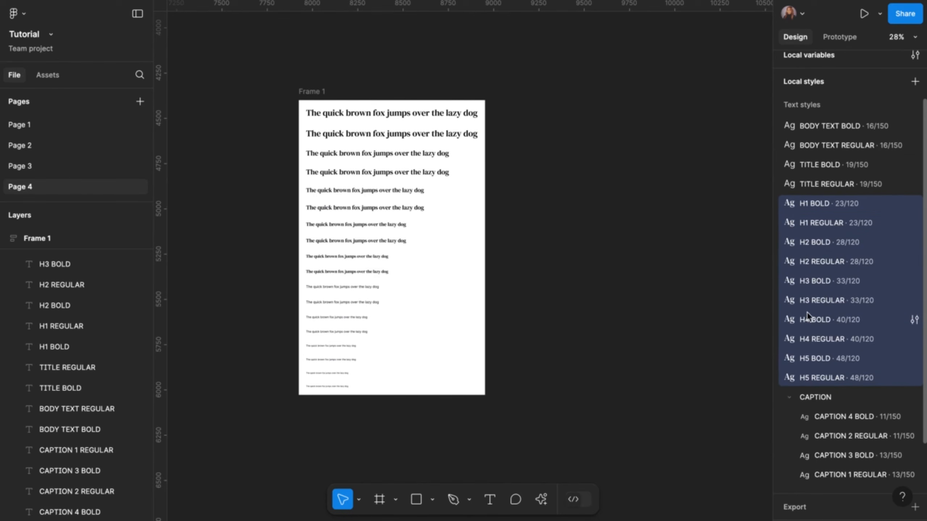
right_click(834, 274)
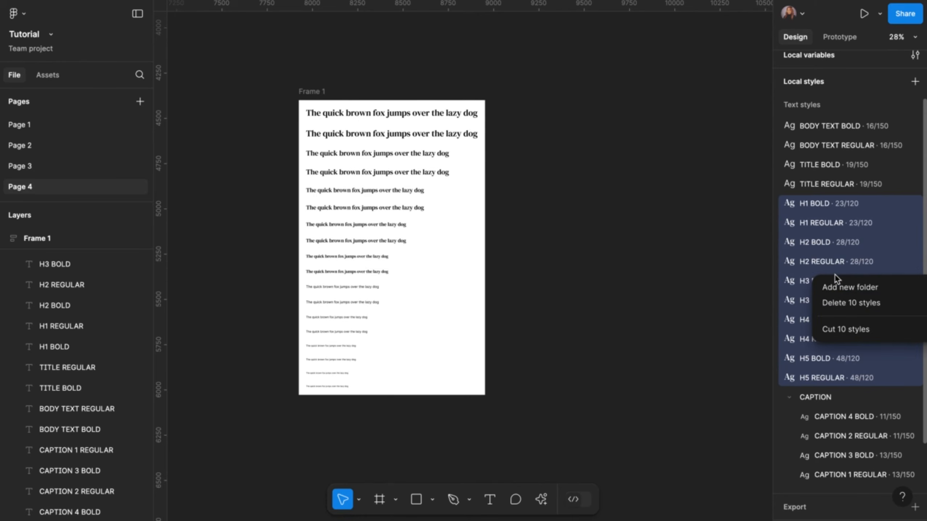
click(847, 288)
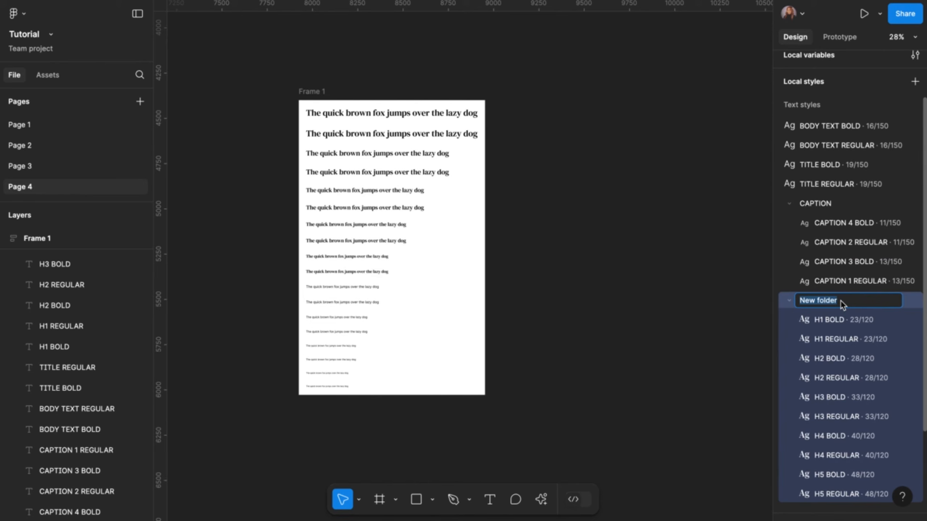
text(HEADER)
click(776, 298)
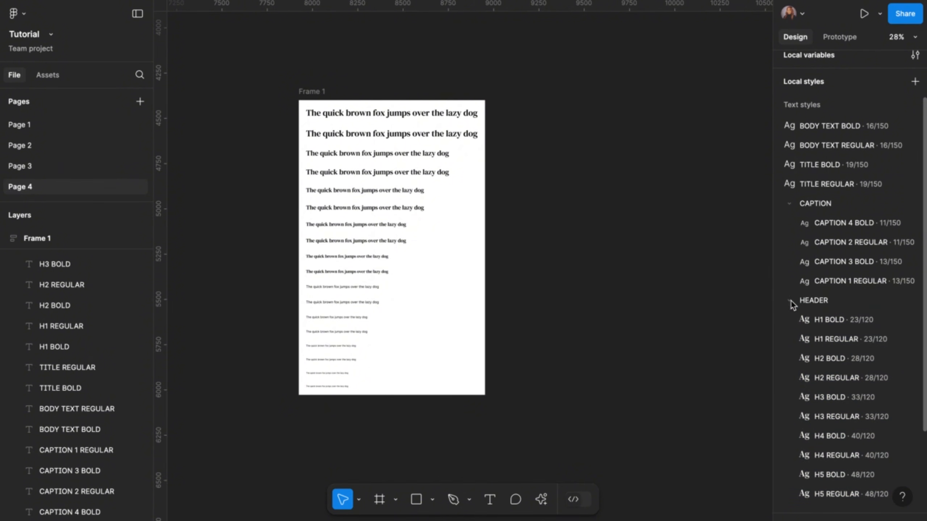
click(790, 300)
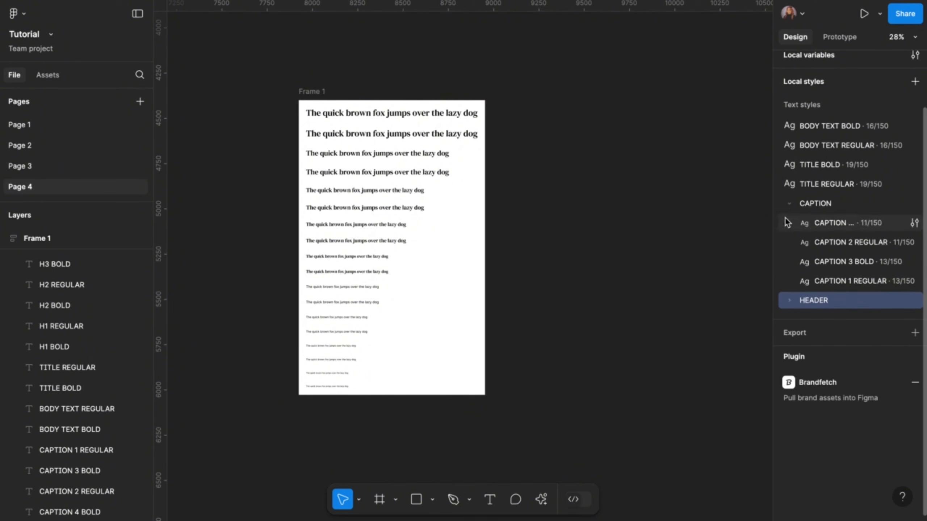
click(790, 204)
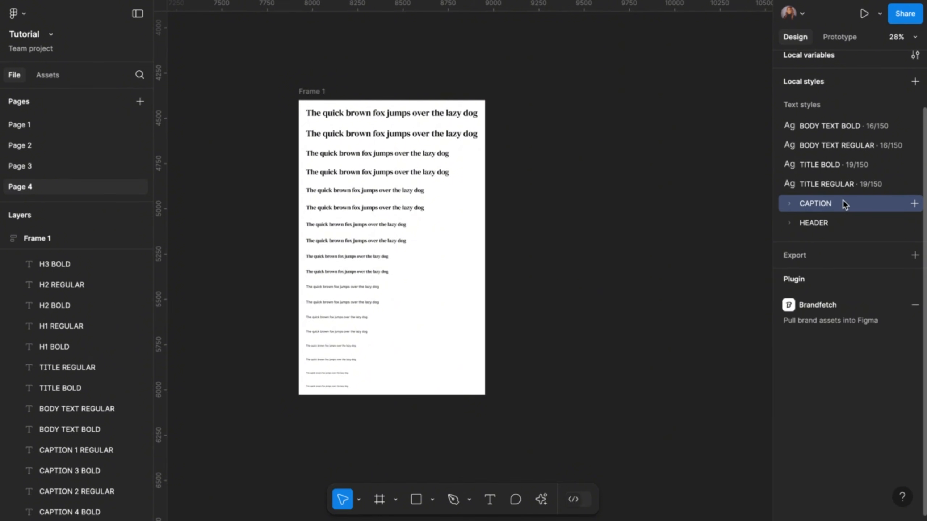
click(789, 223)
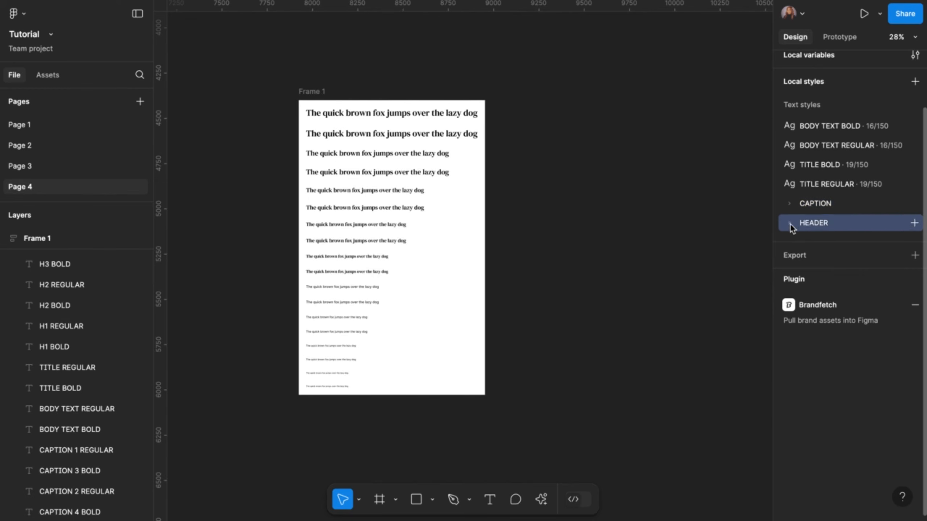
click(790, 223)
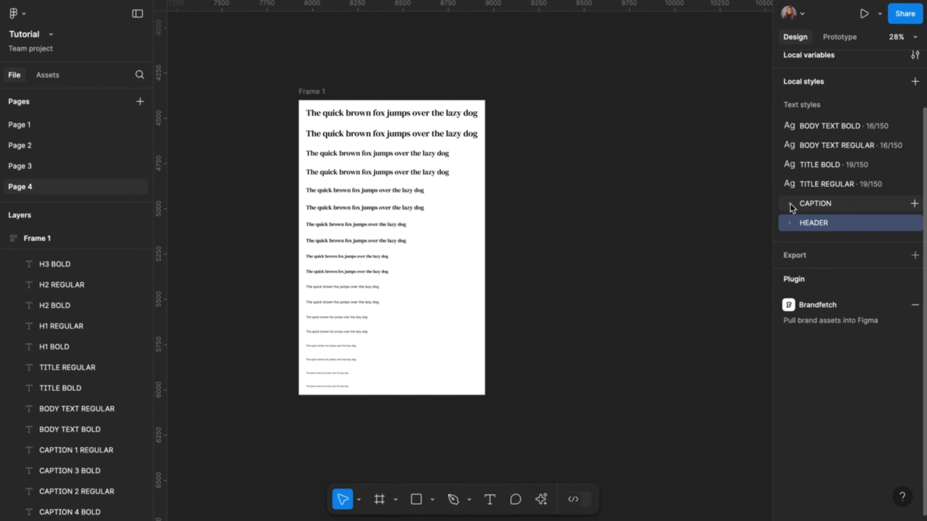
click(790, 203)
click(790, 203)
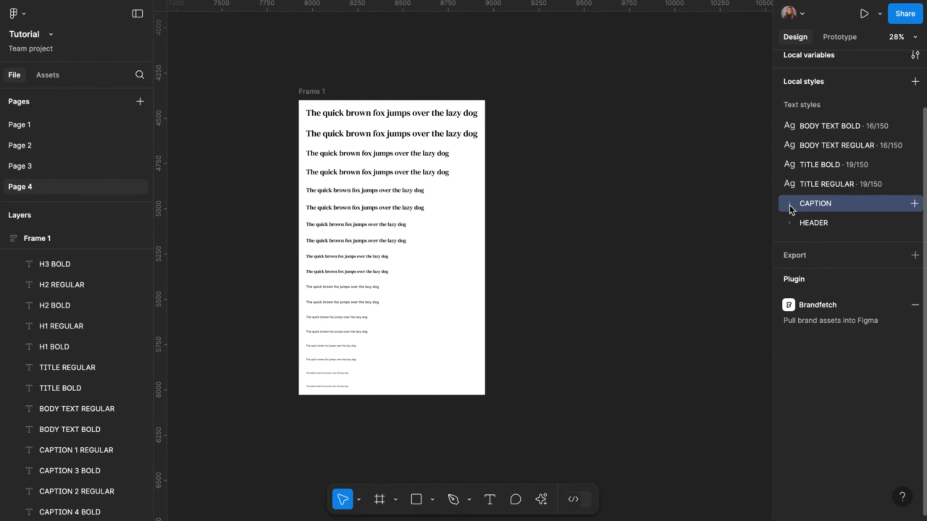
Step: Group the TITLE BOLD and TITLE REGULAR text styles into a new folder named TITLE and collapse it
click(792, 166)
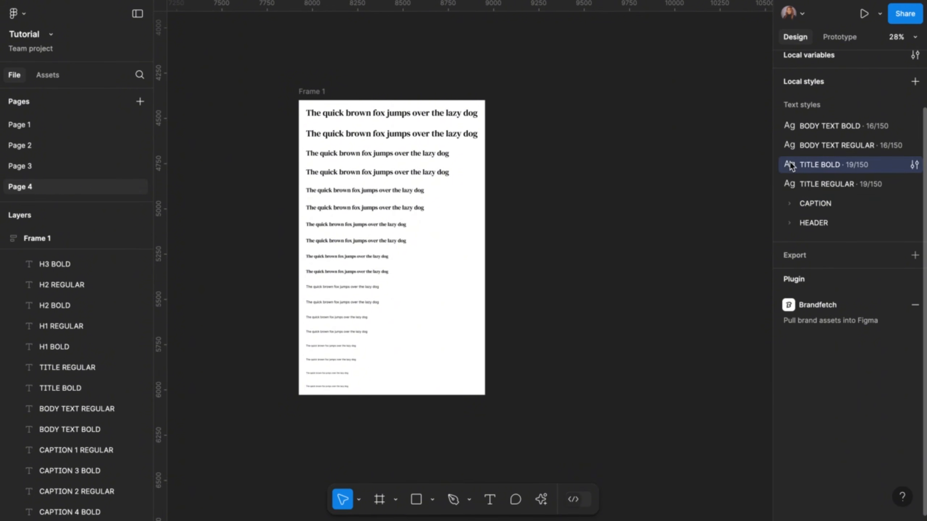
shift+click(797, 184)
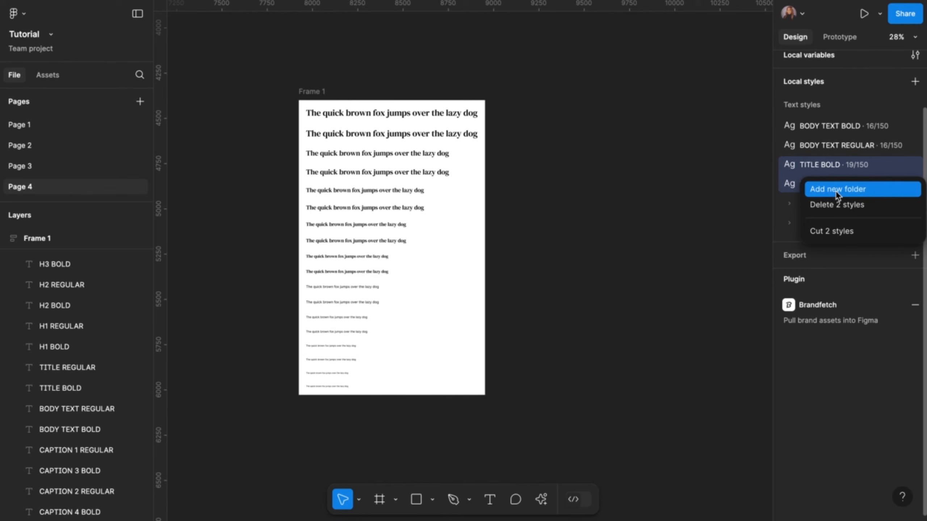
click(835, 189)
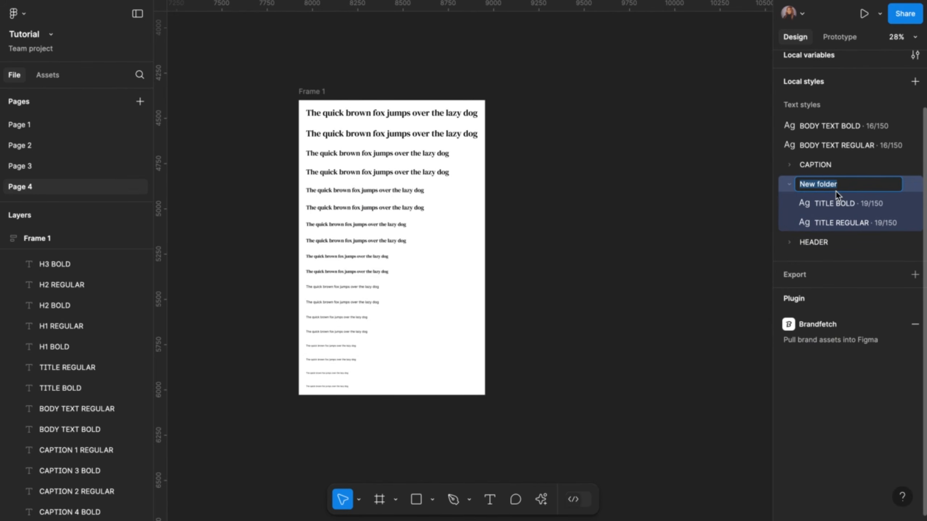
text(TITLE)
key(Return)
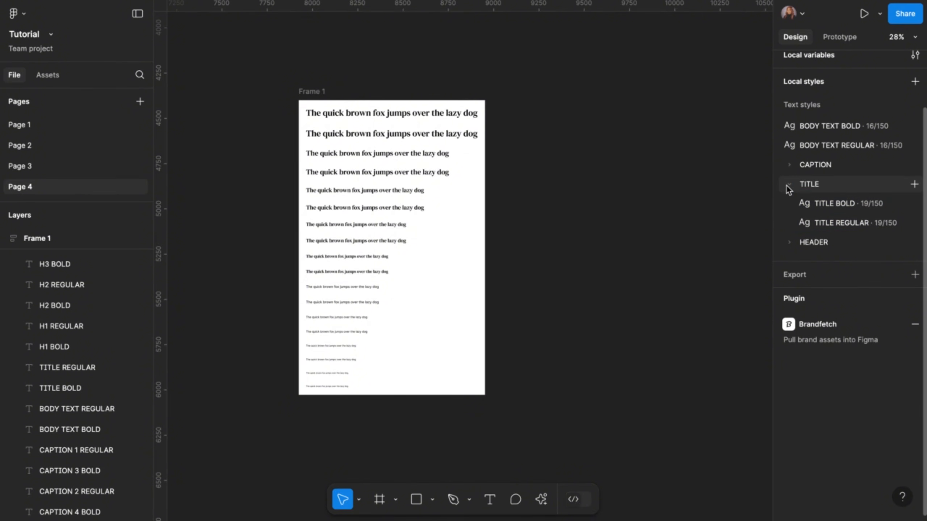
click(788, 184)
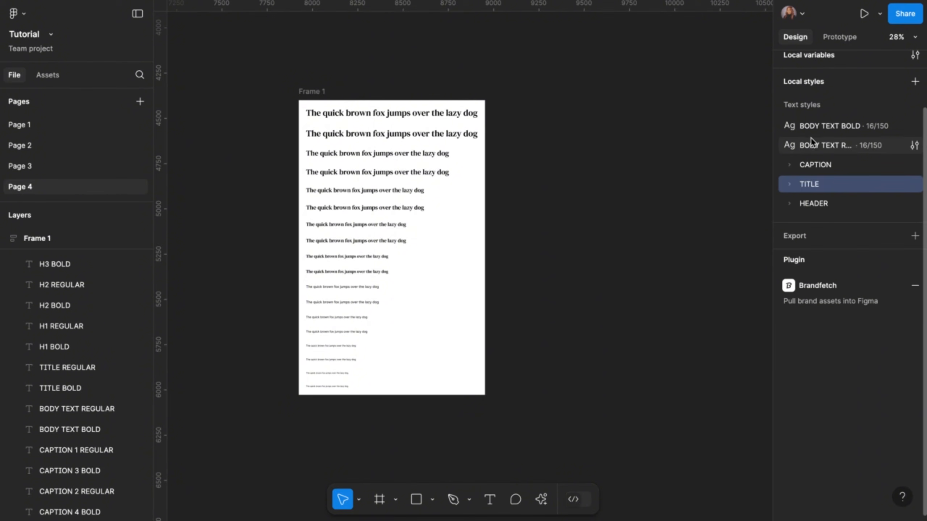
Step: Group the BODY TEXT BOLD and BODY TEXT REGULAR text styles into a new folder named BODY TEXT and collapse it
click(809, 126)
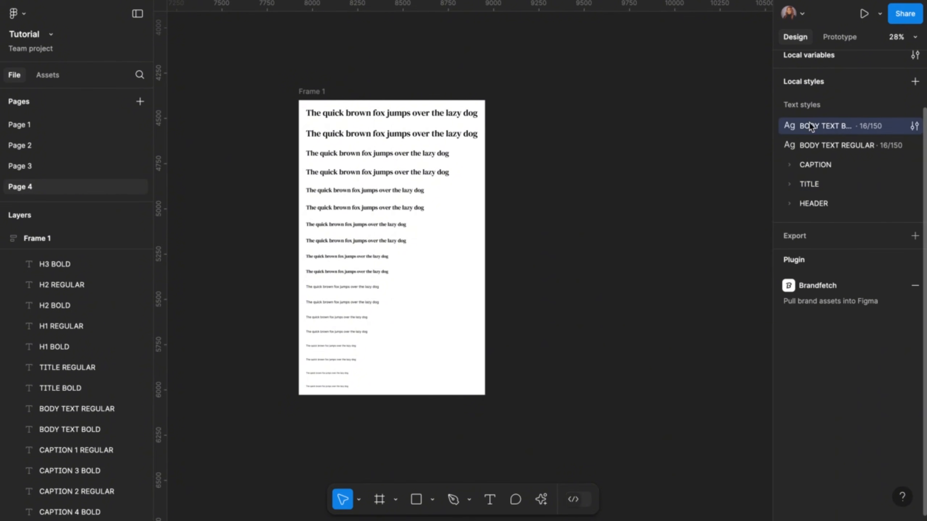
shift+click(812, 146)
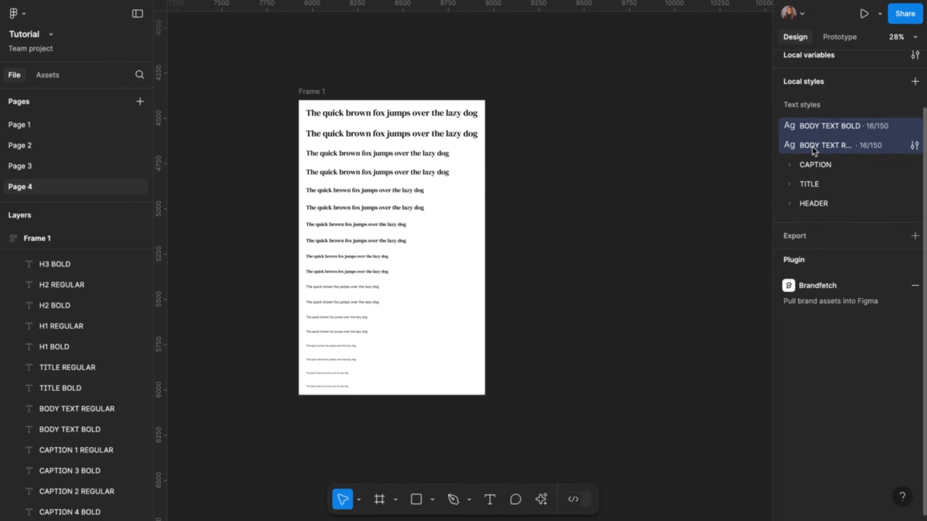
right_click(812, 146)
click(845, 162)
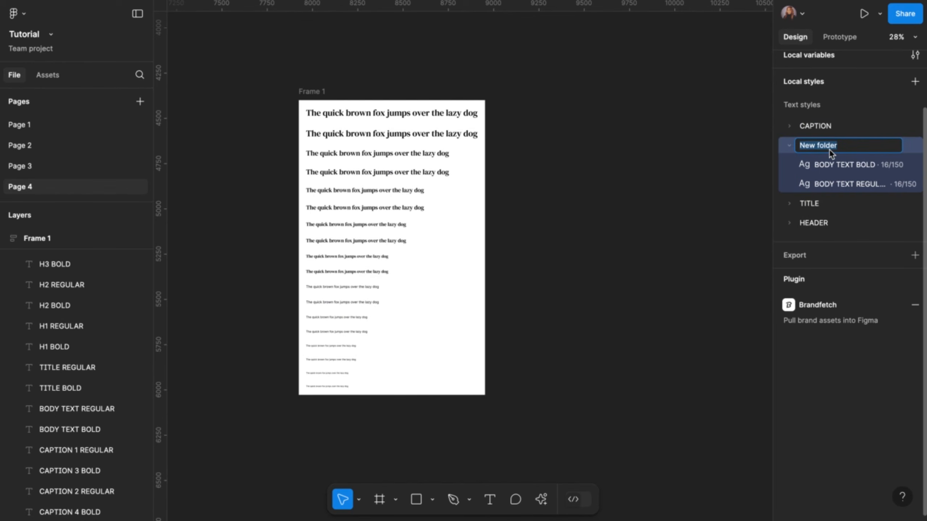
text(BODY TEXT)
key(Return)
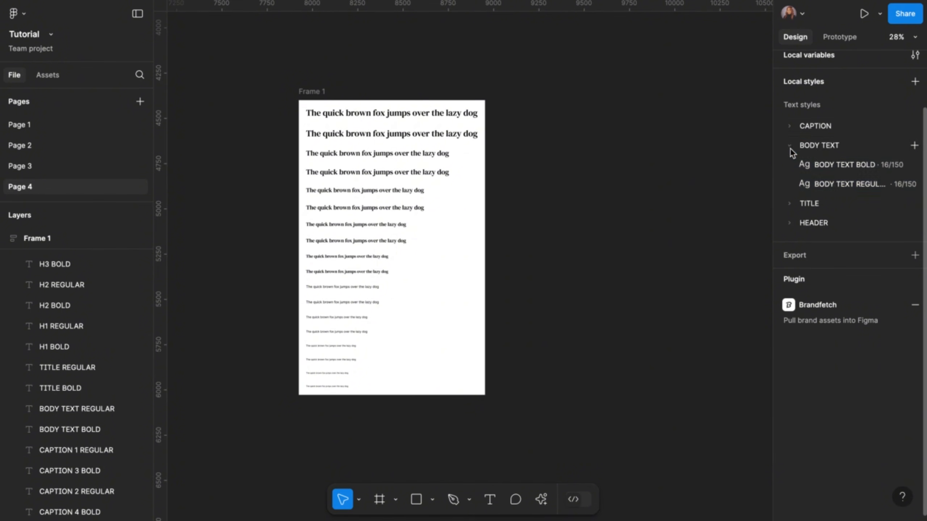
click(790, 146)
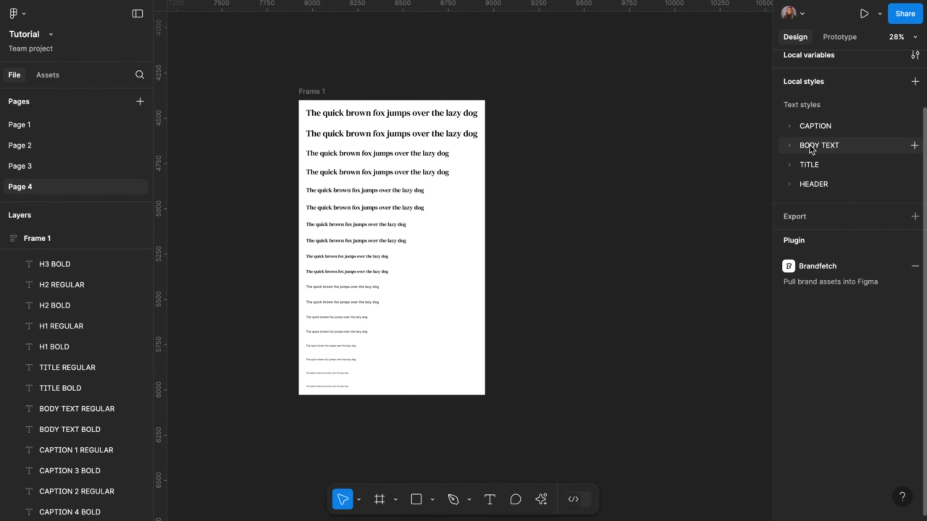
click(790, 128)
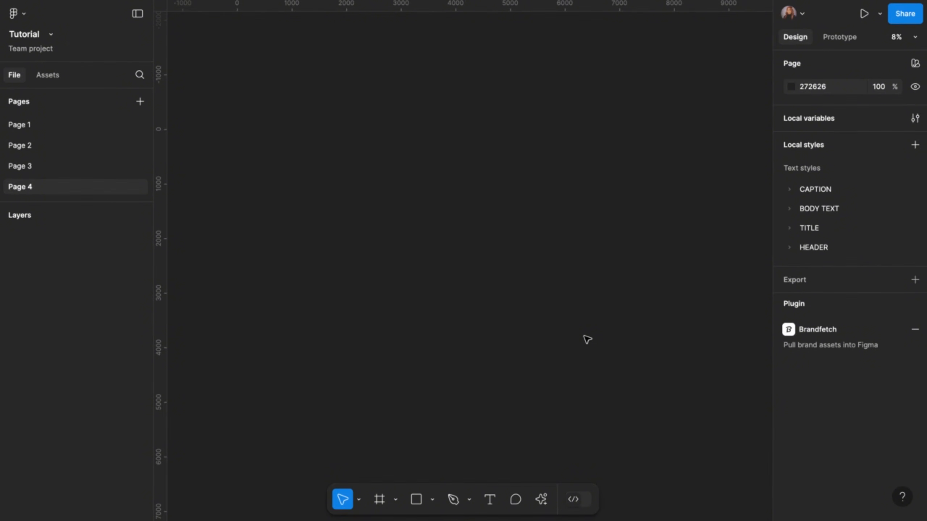
Step: Generate a typography overview from the local text styles with the Typography Style Guide plugin and inspect it on Page 4
click(543, 502)
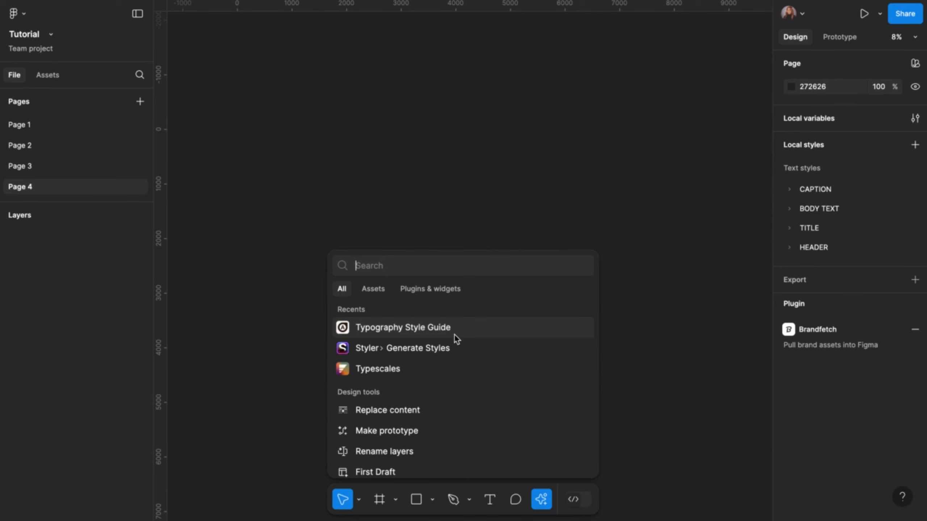
click(423, 334)
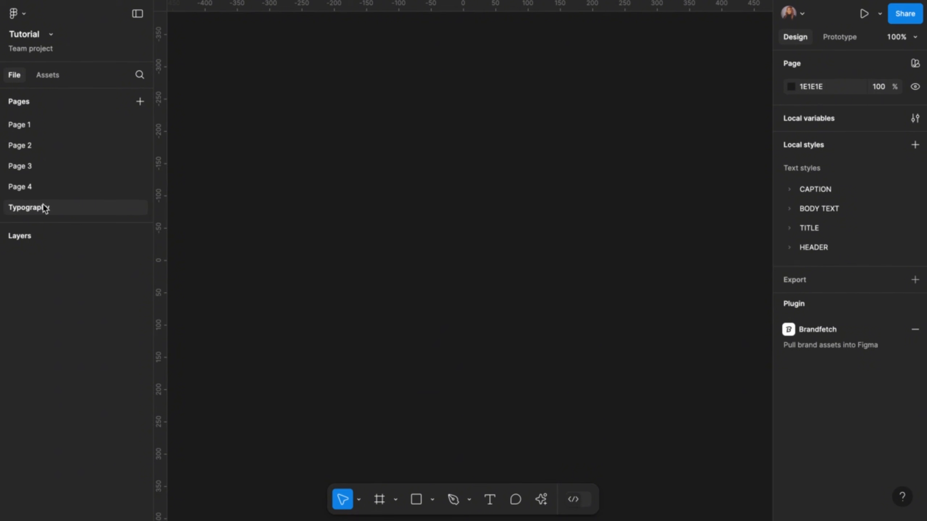
click(42, 184)
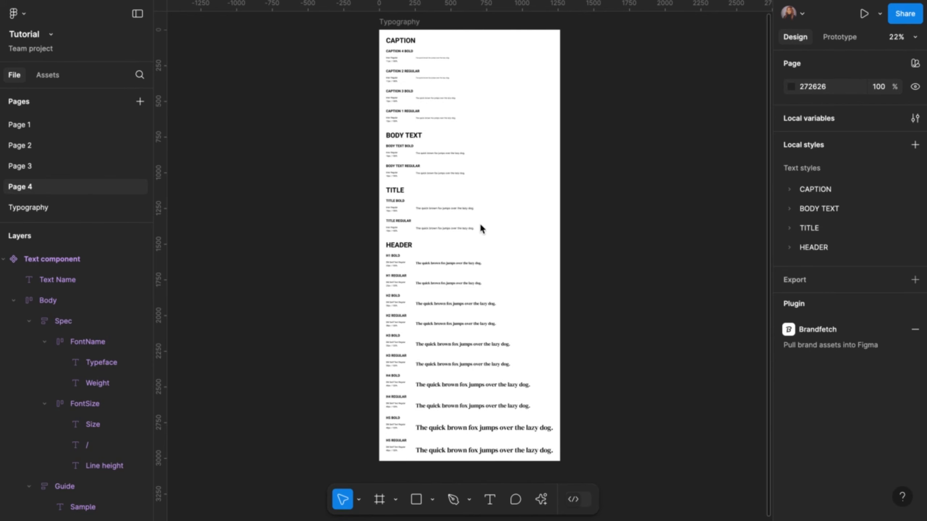
scroll(454, 234, up, 3)
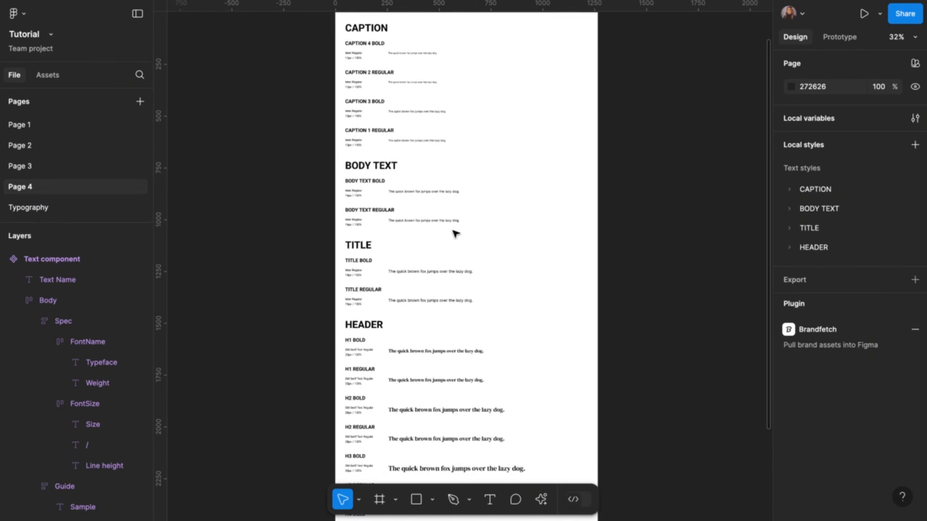
scroll(455, 232, up, 5)
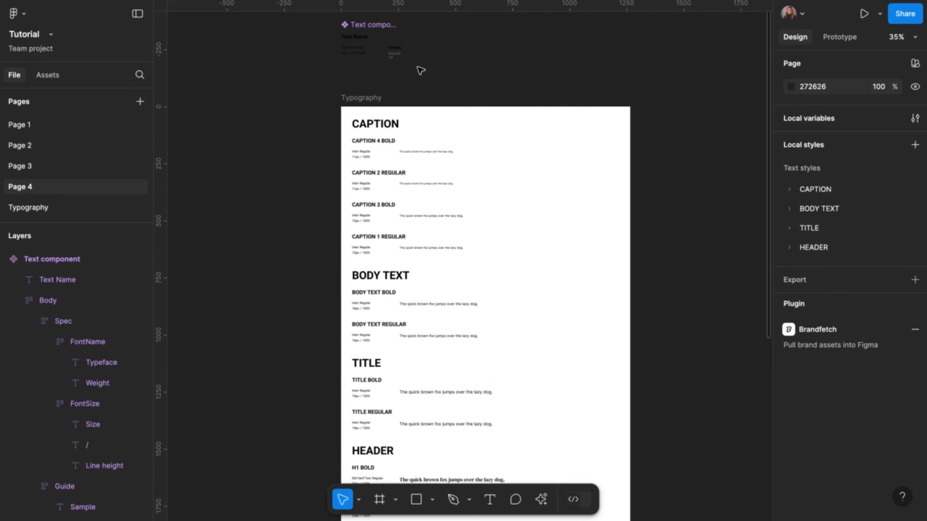
Step: Examine the Text component and the generated Typography frame from the CAPTION section through the HEADER samples
scroll(421, 71, up, 3)
scroll(468, 168, up, 5)
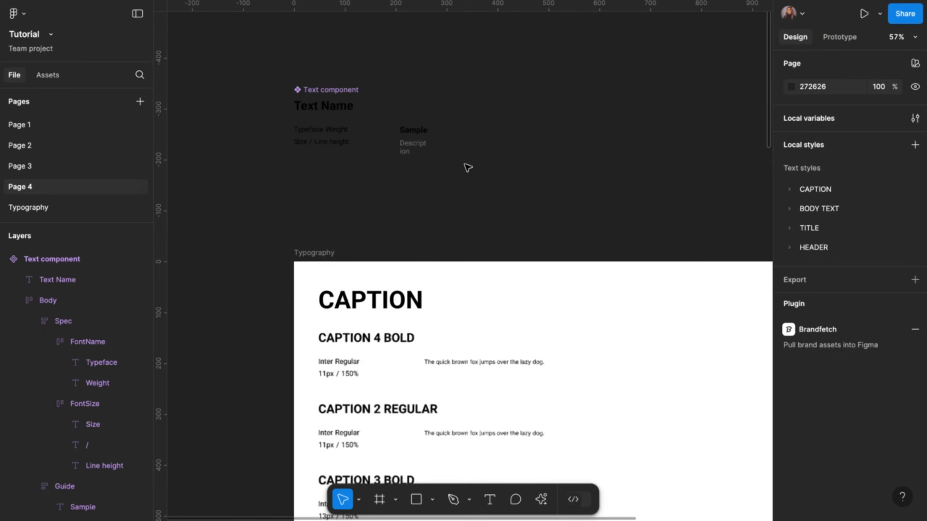
scroll(466, 168, down, 3)
scroll(468, 168, down, 3)
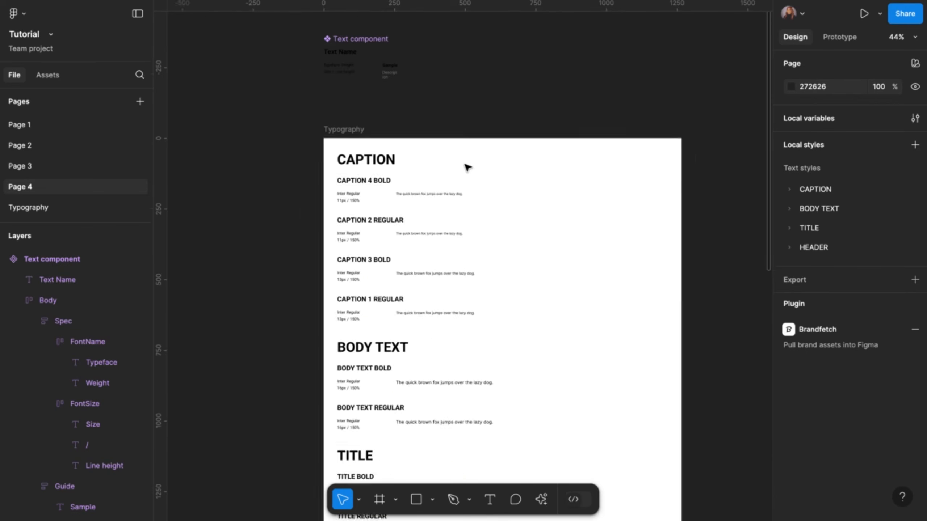
scroll(468, 168, down, 5)
scroll(468, 168, down, 3)
scroll(467, 168, down, 3)
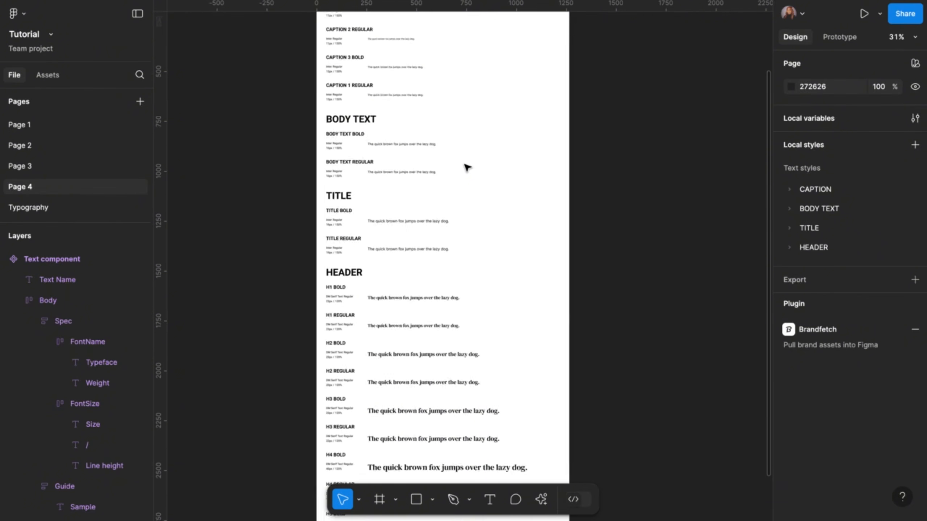
scroll(468, 168, down, 5)
scroll(468, 168, up, 7)
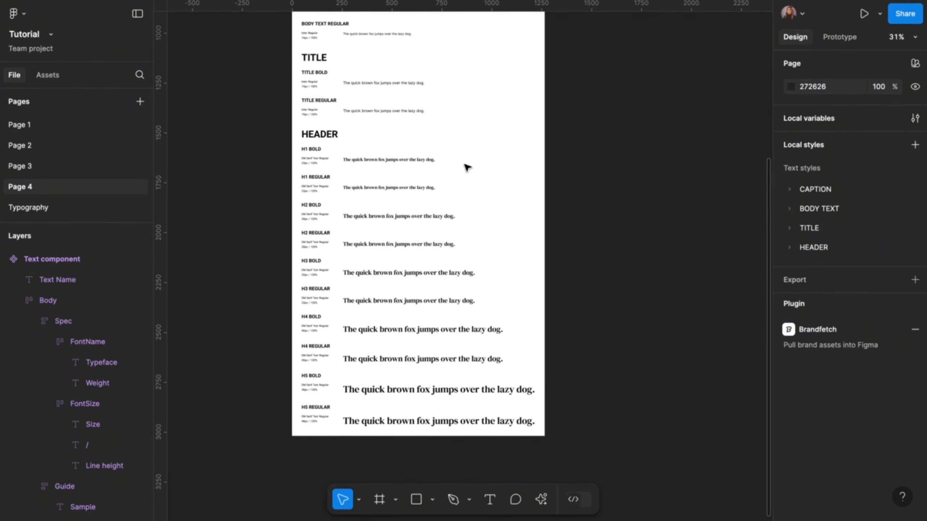
scroll(468, 168, down, 1)
scroll(468, 168, up, 3)
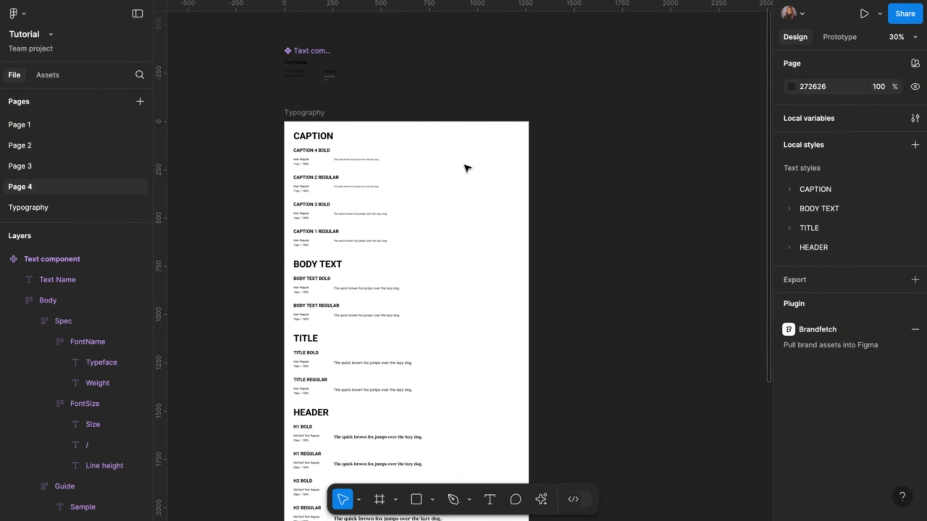
scroll(627, 199, down, 1)
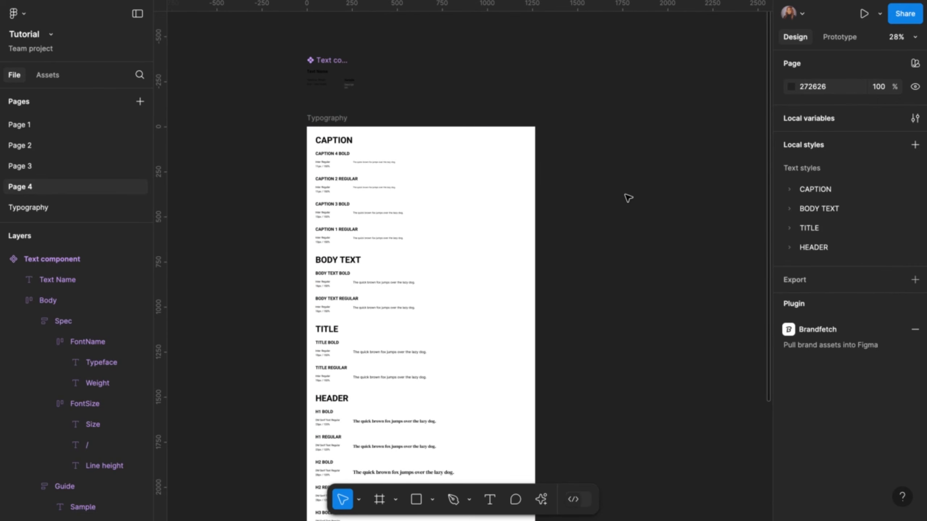